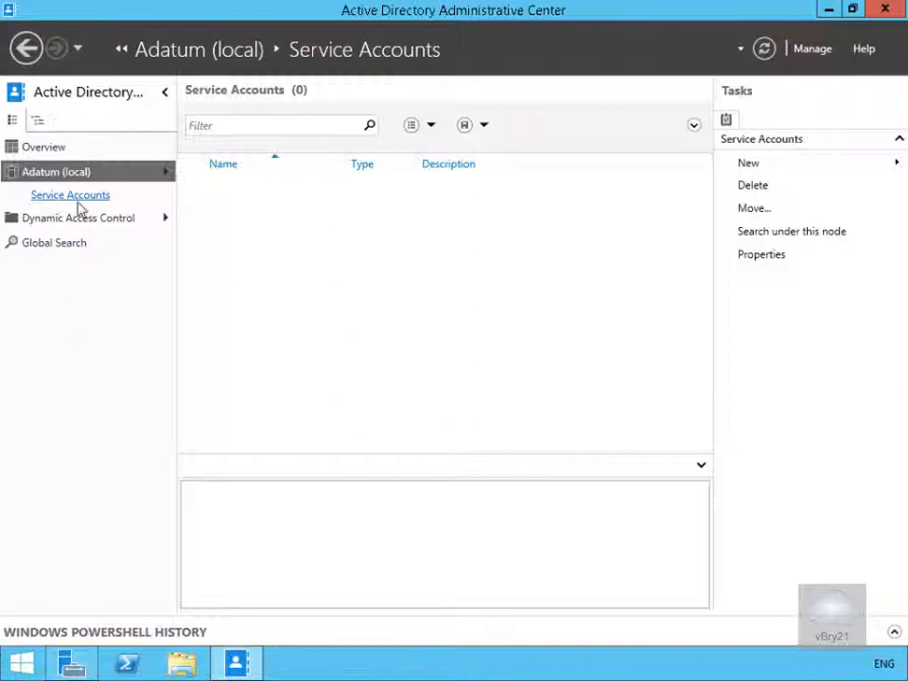
Create a new user ADRMSSVC in the Service Accounts container with a password that never expires and cannot be changed
right_click(267, 241)
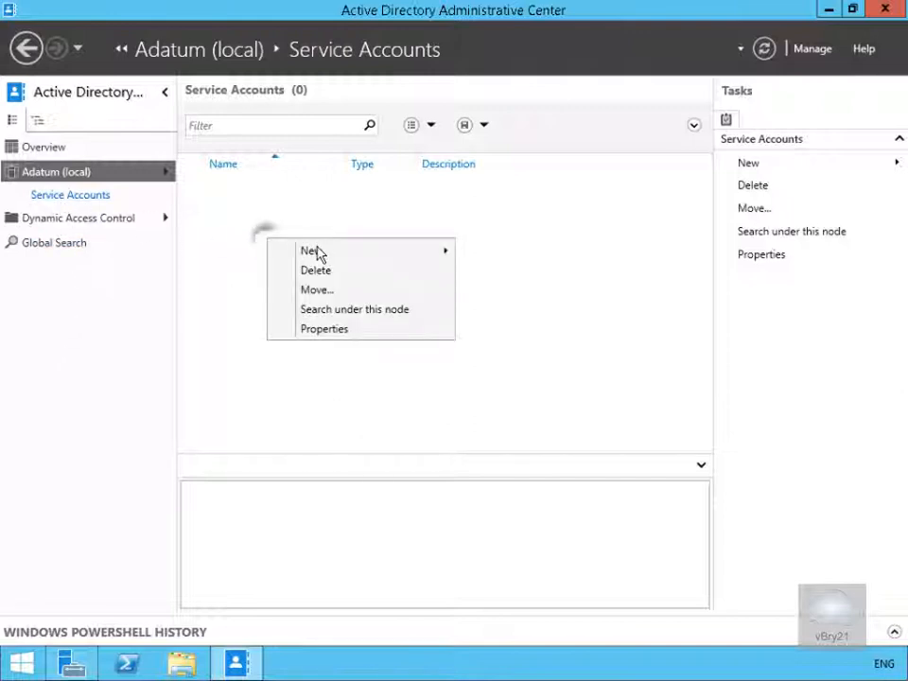
left_click(315, 250)
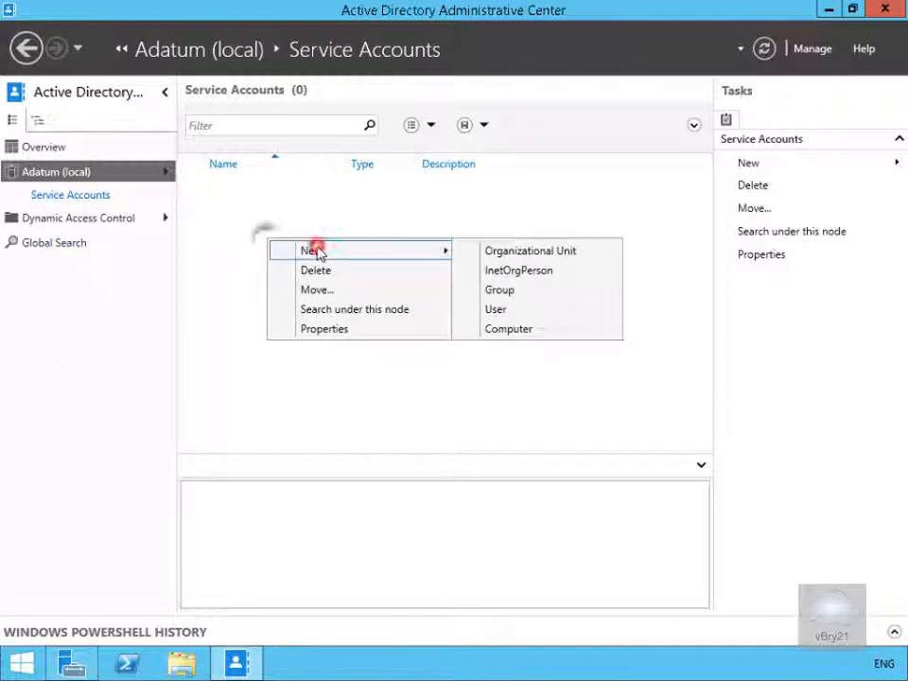
left_click(496, 312)
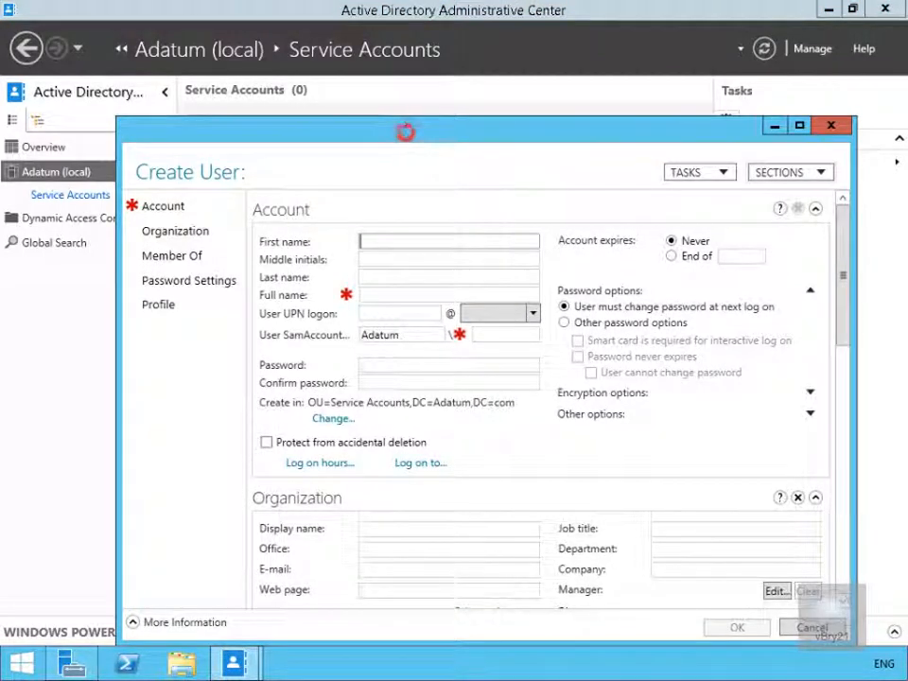
left_click_drag(405, 134, 397, 102)
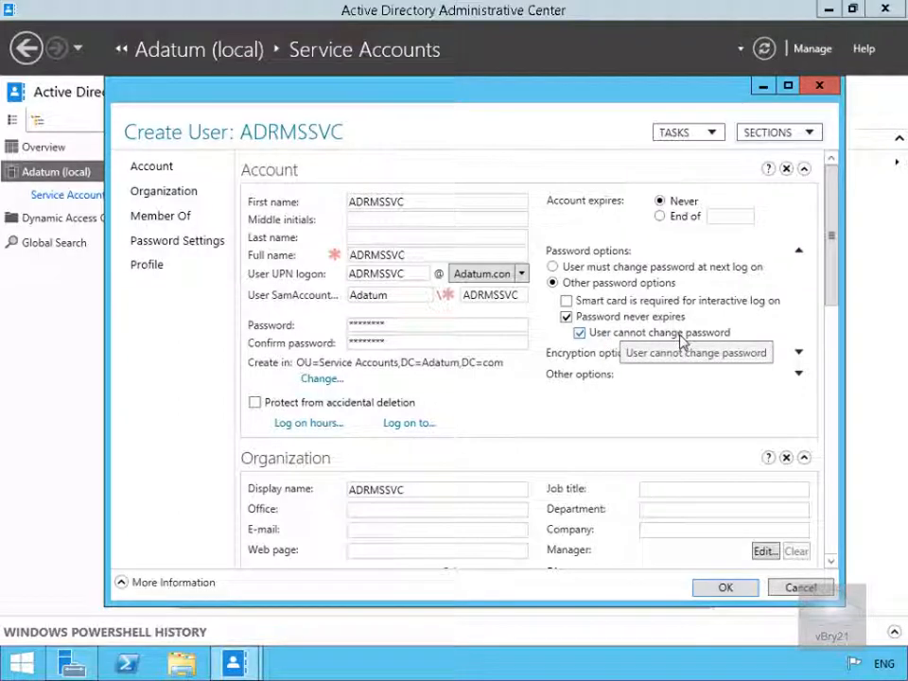
left_click(721, 588)
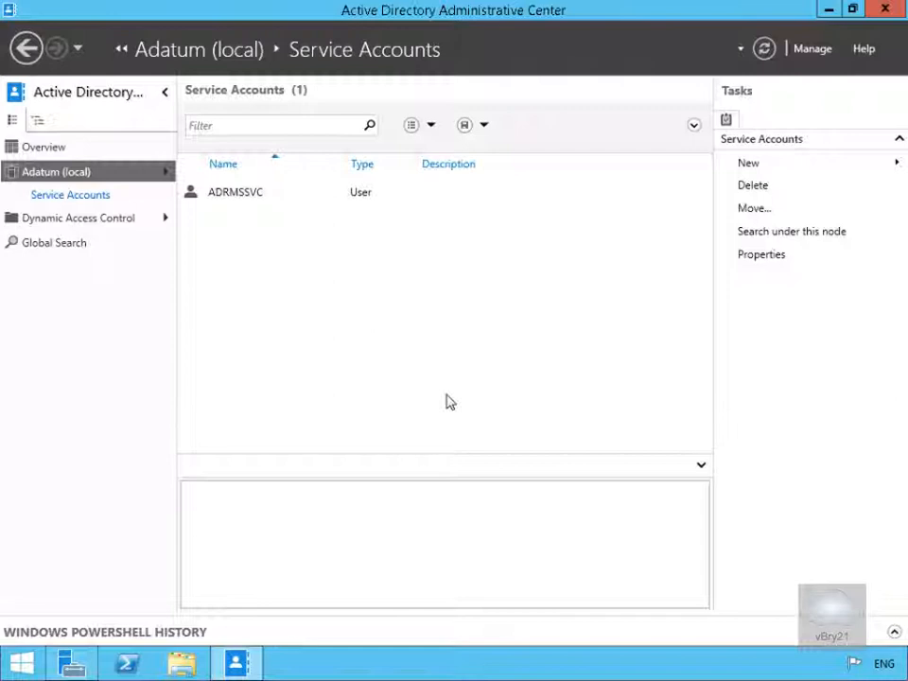
Close the Active Directory Administrative Center and open DNS Manager from Server Manager's tools
left_click(883, 12)
left_click(789, 53)
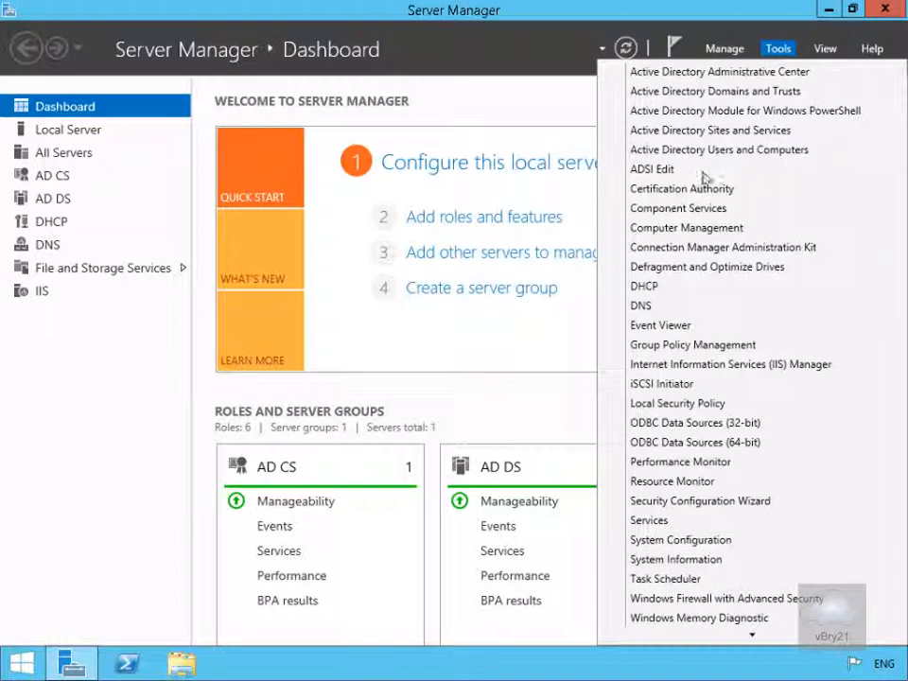
left_click(649, 305)
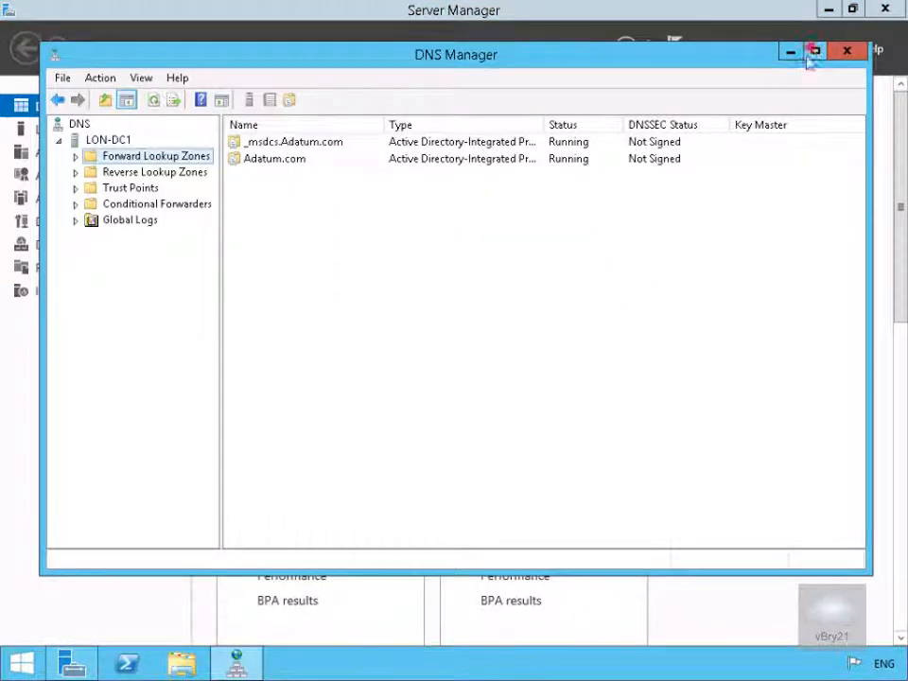
Maximize DNS Manager and open the Adatum.com forward lookup zone
left_click(815, 51)
left_click(29, 108)
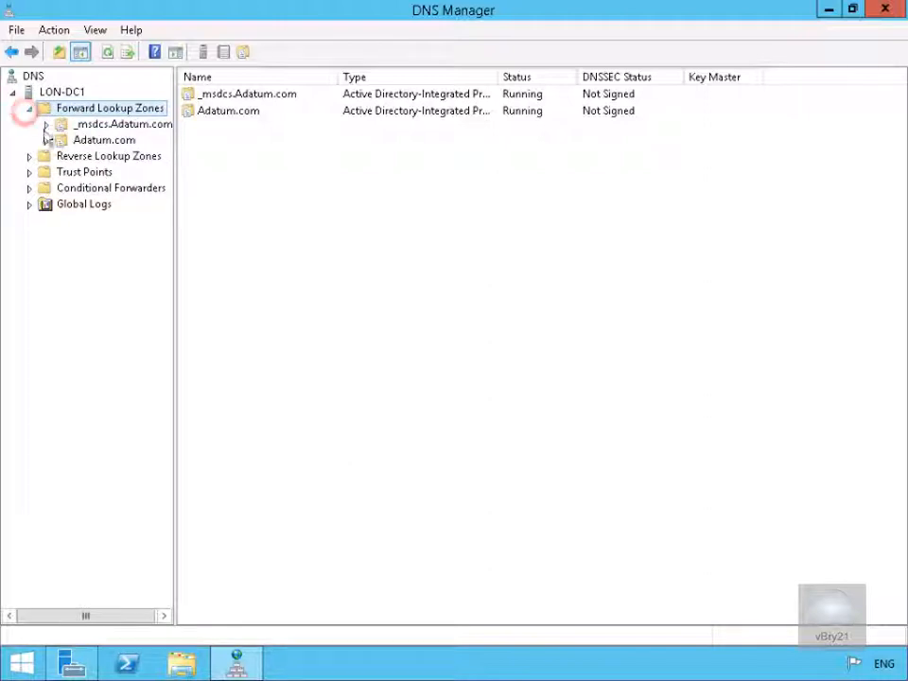
left_click(60, 140)
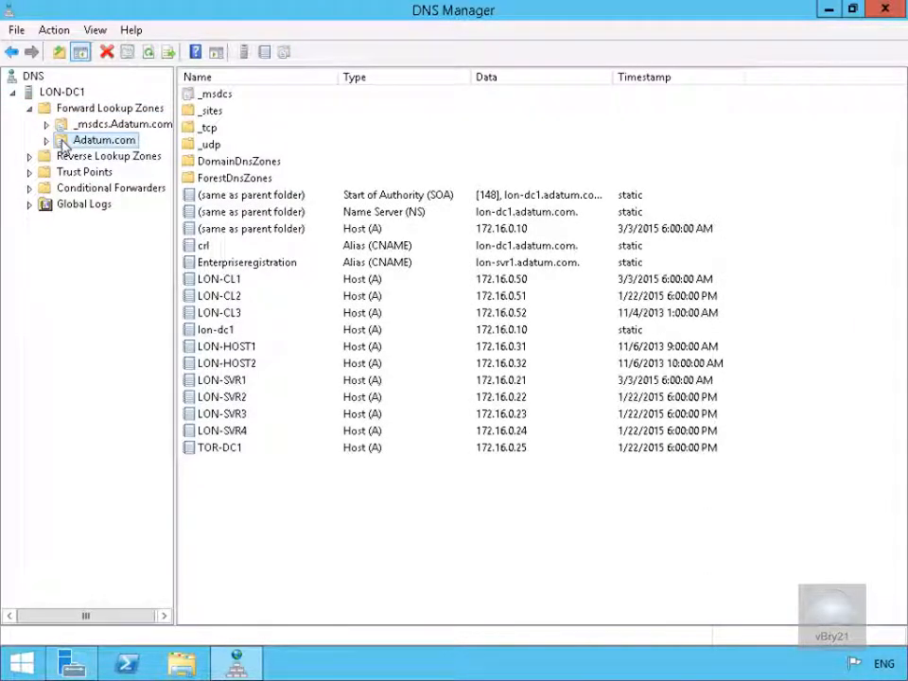
Add a new host record named adrms with IP address 172.16.0.21 to the Adatum.com zone
right_click(63, 140)
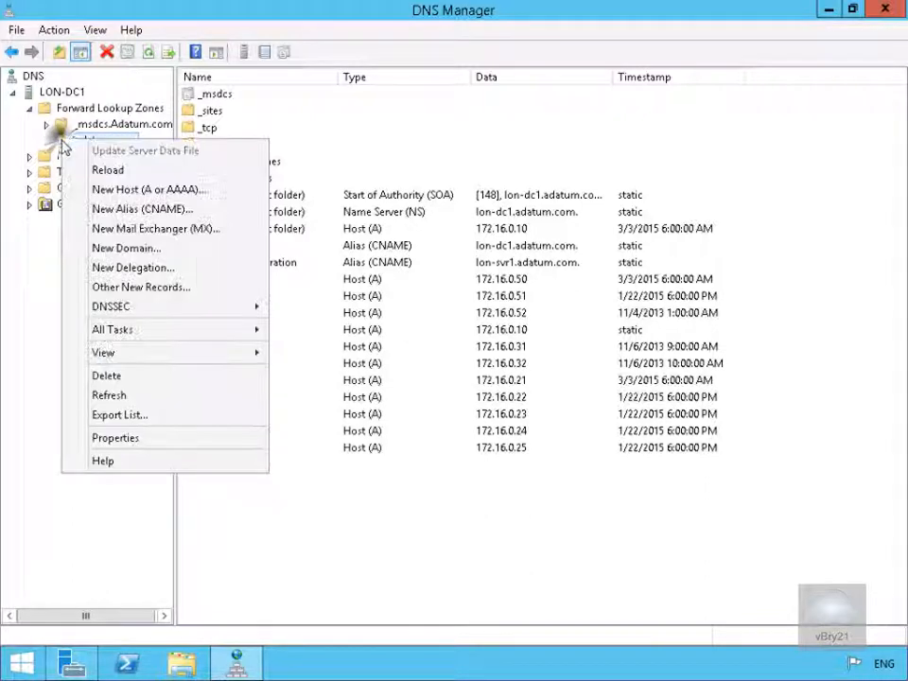
left_click(115, 190)
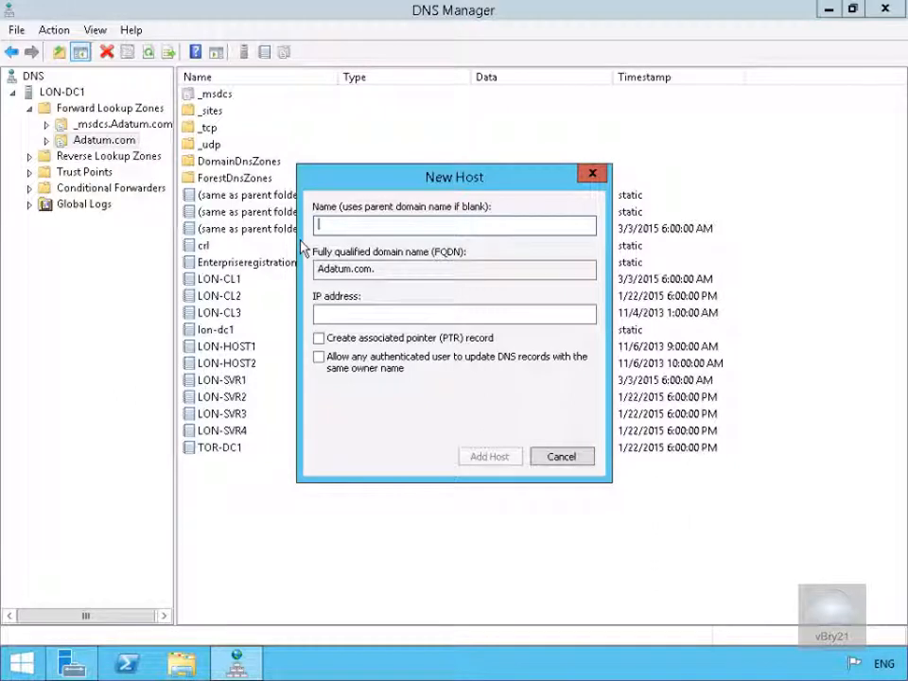
type("adrms")
key("Tab")
type("172.16.0.21")
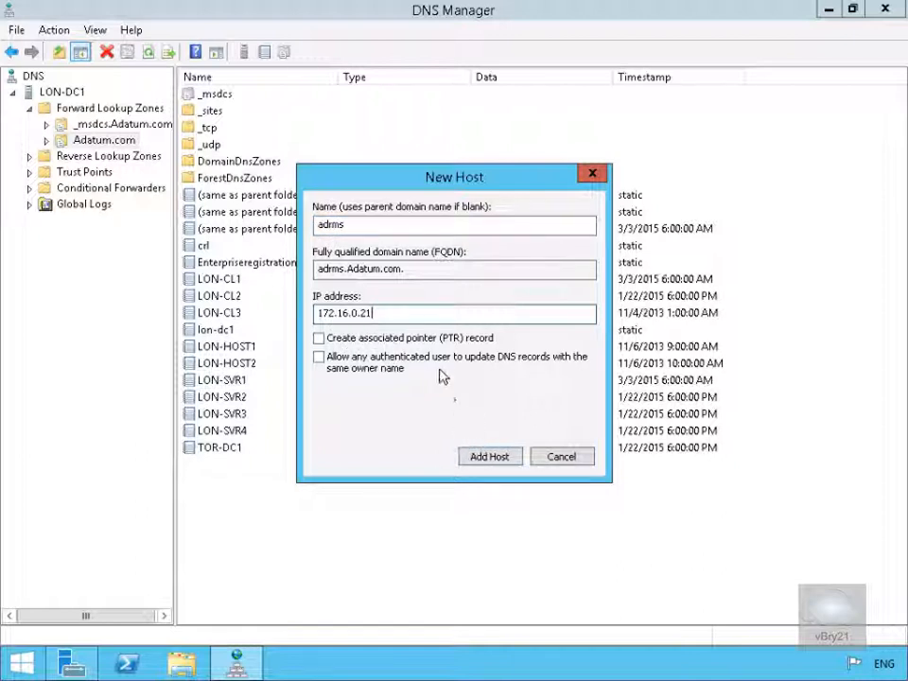
left_click(487, 458)
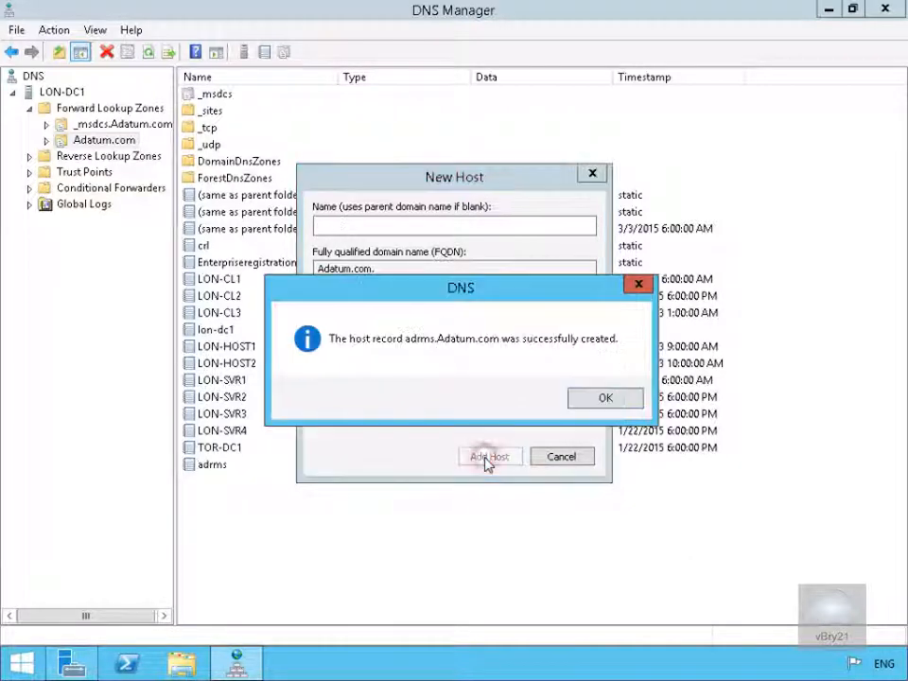
left_click(589, 399)
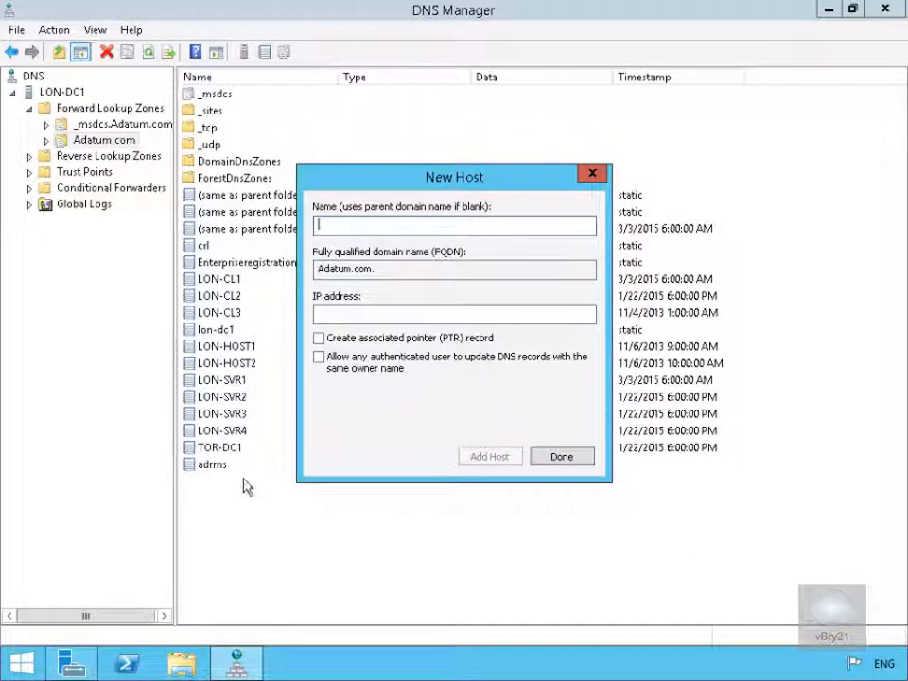
left_click(556, 458)
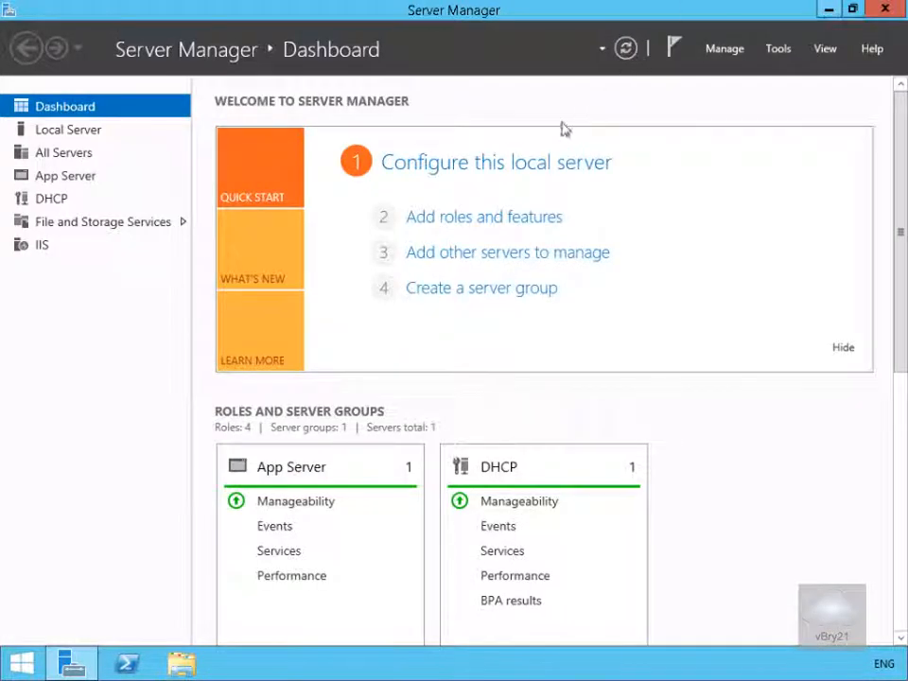
Start the Add Roles and Features wizard and select the Active Directory Rights Management Services role with its required features
left_click(485, 216)
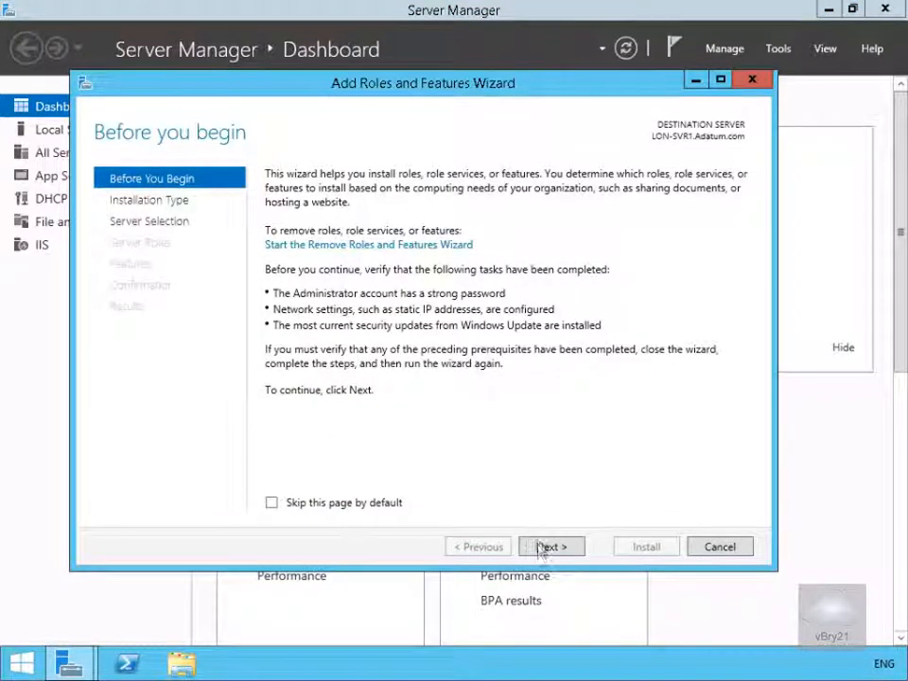
left_click(542, 549)
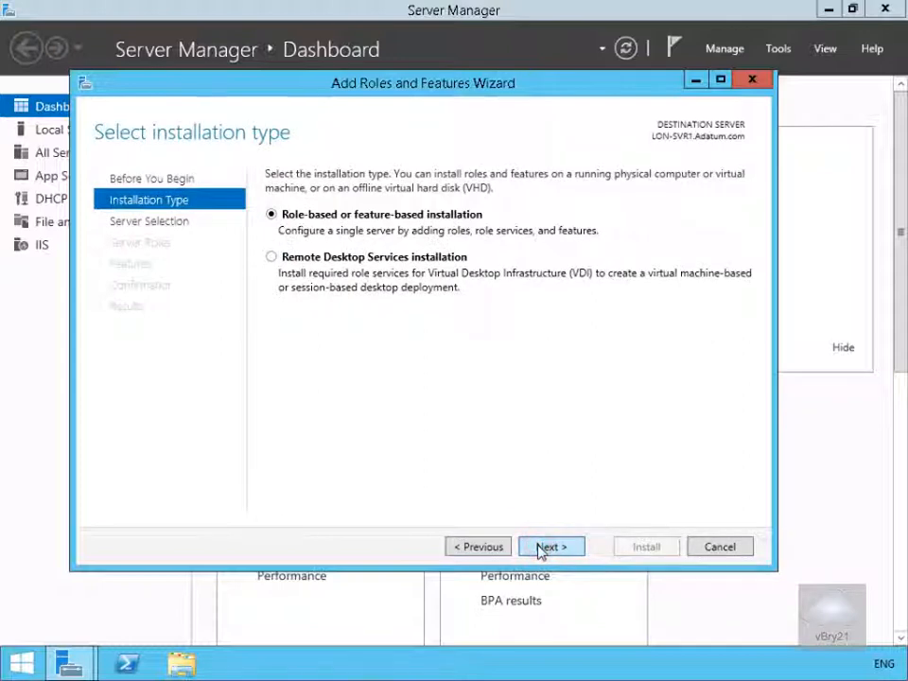
left_click(542, 549)
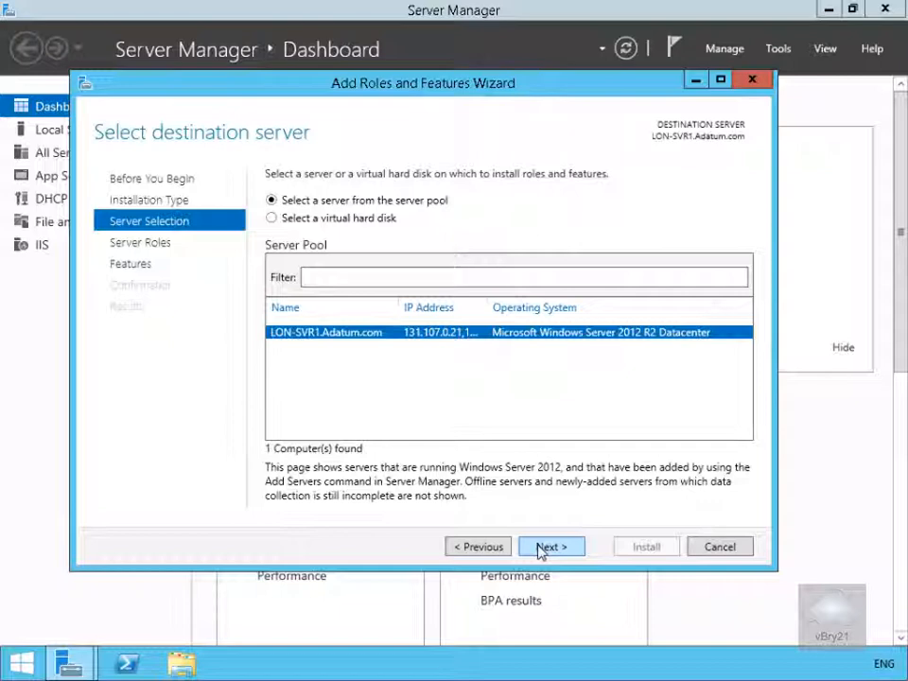
left_click(542, 549)
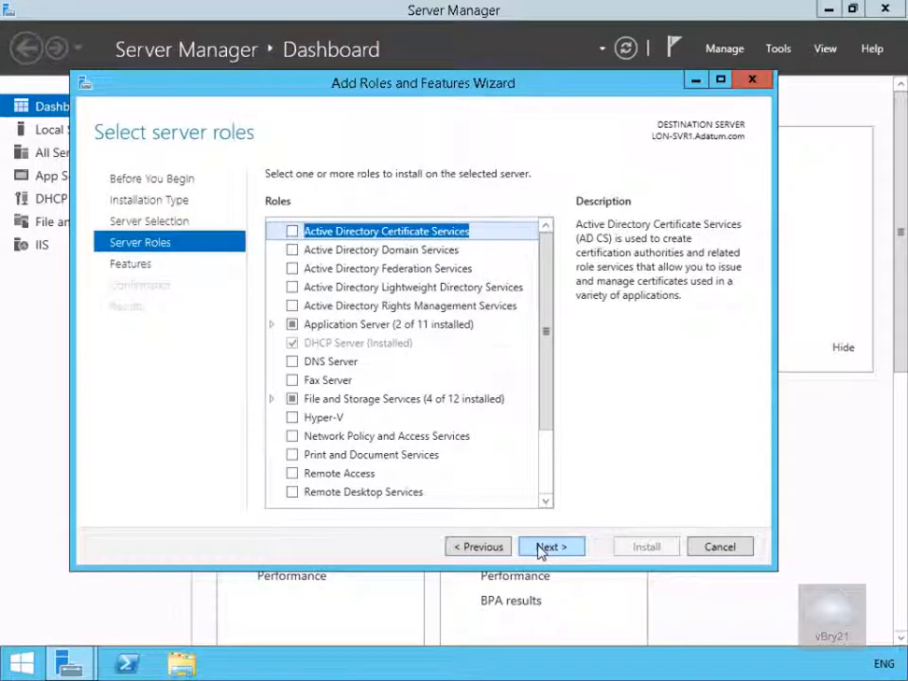
left_click(292, 306)
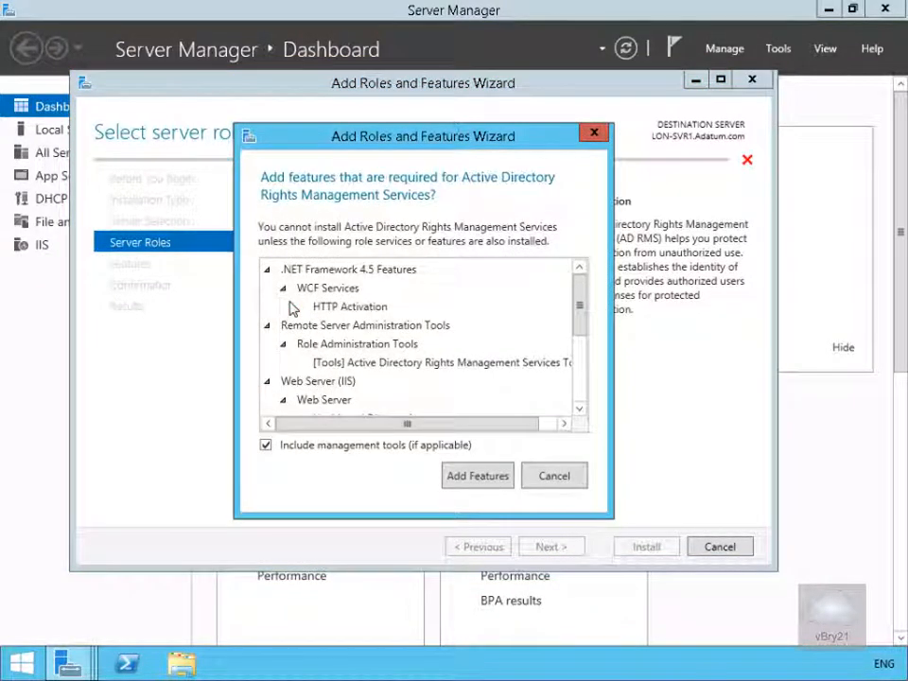
left_click(489, 479)
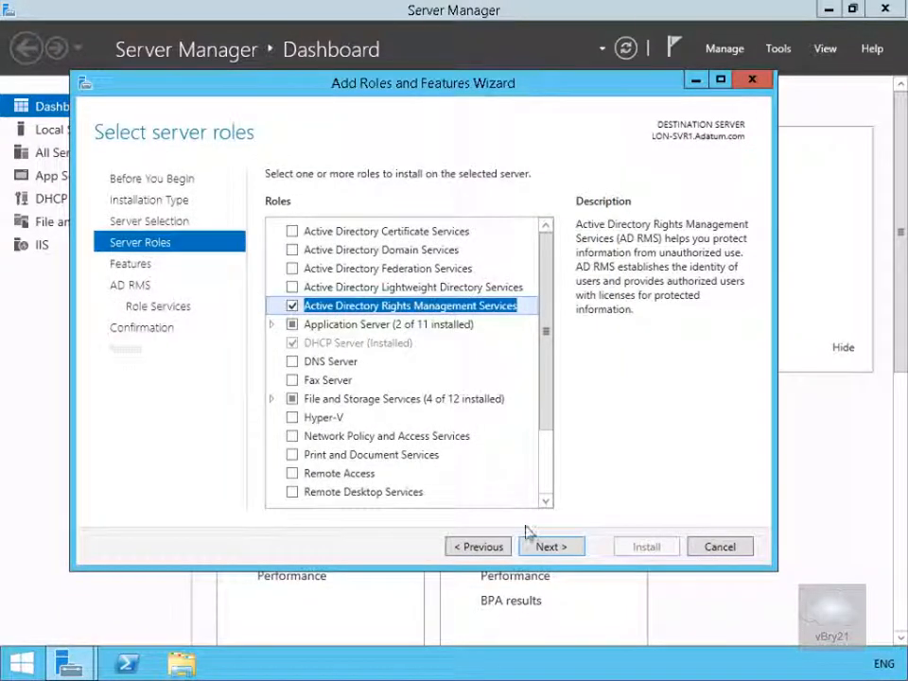
Accept the default features and role services, install the AD RMS role, and close the wizard
left_click(548, 551)
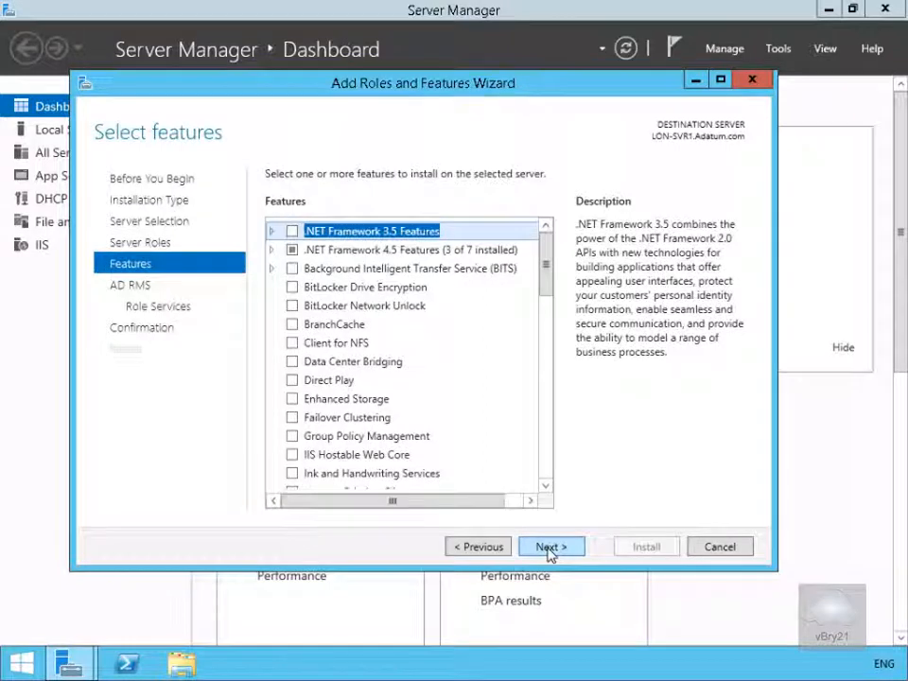
left_click(549, 549)
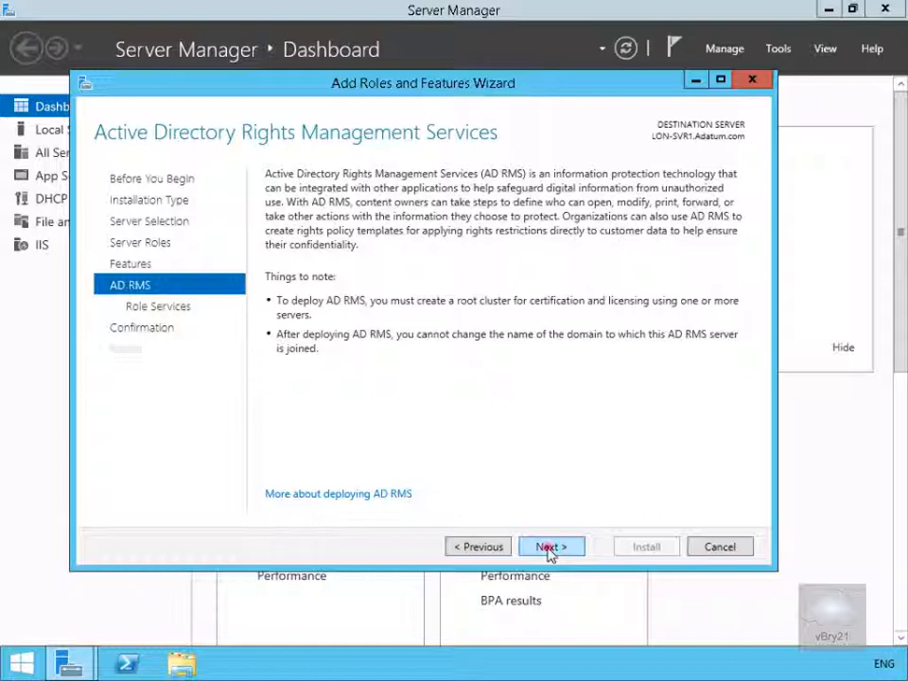
left_click(549, 549)
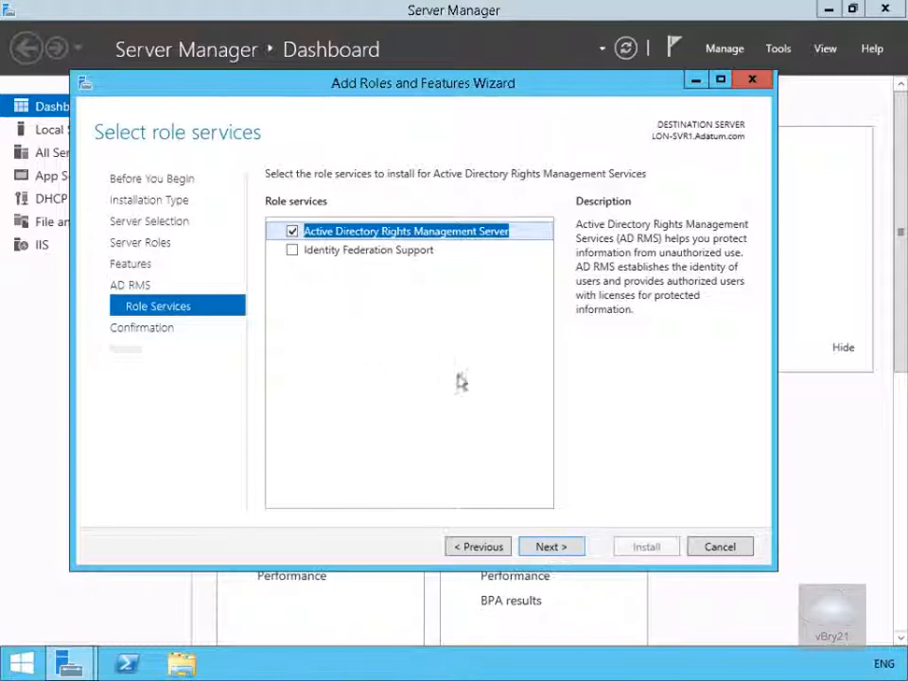
left_click(546, 550)
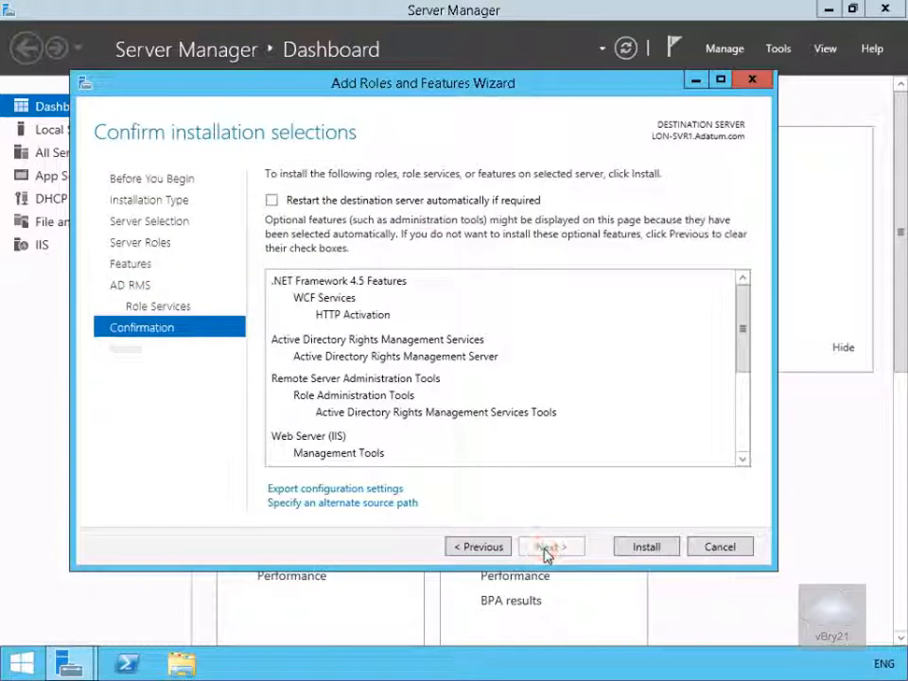
left_click(644, 548)
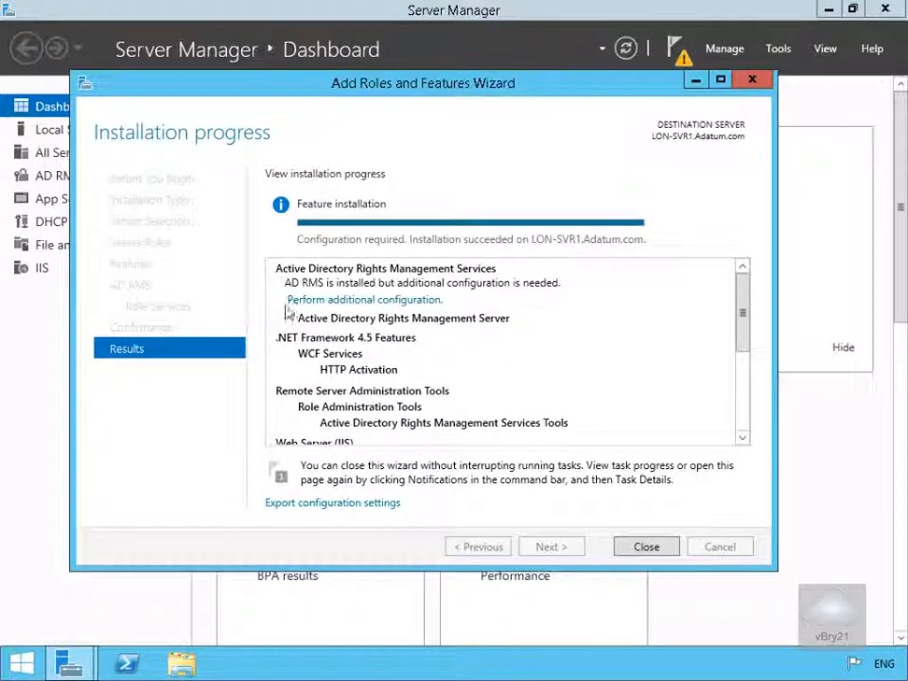
left_click(647, 548)
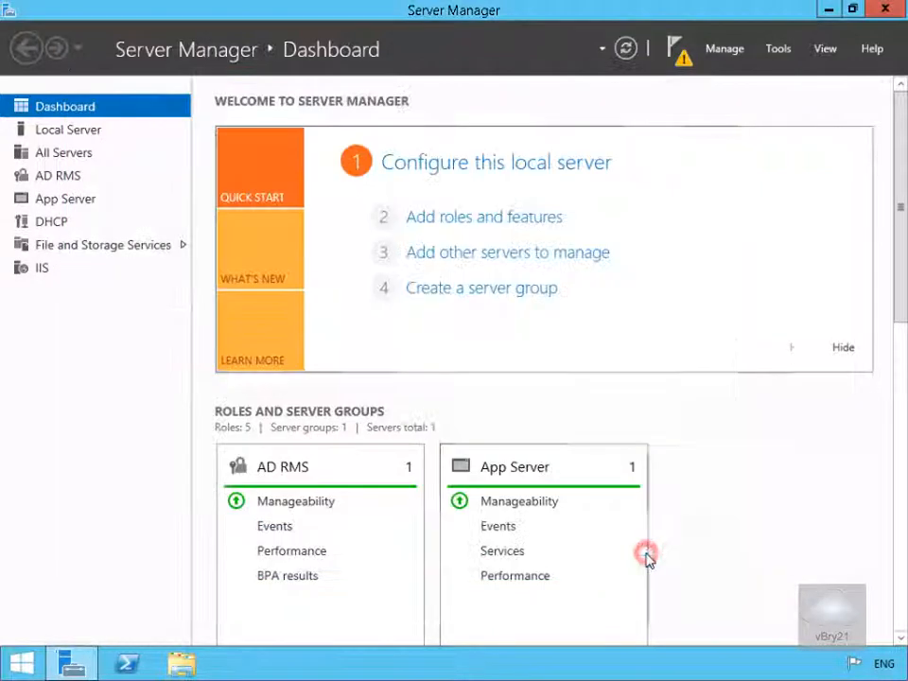
Open the AD RMS administration console and minimize it
left_click(781, 51)
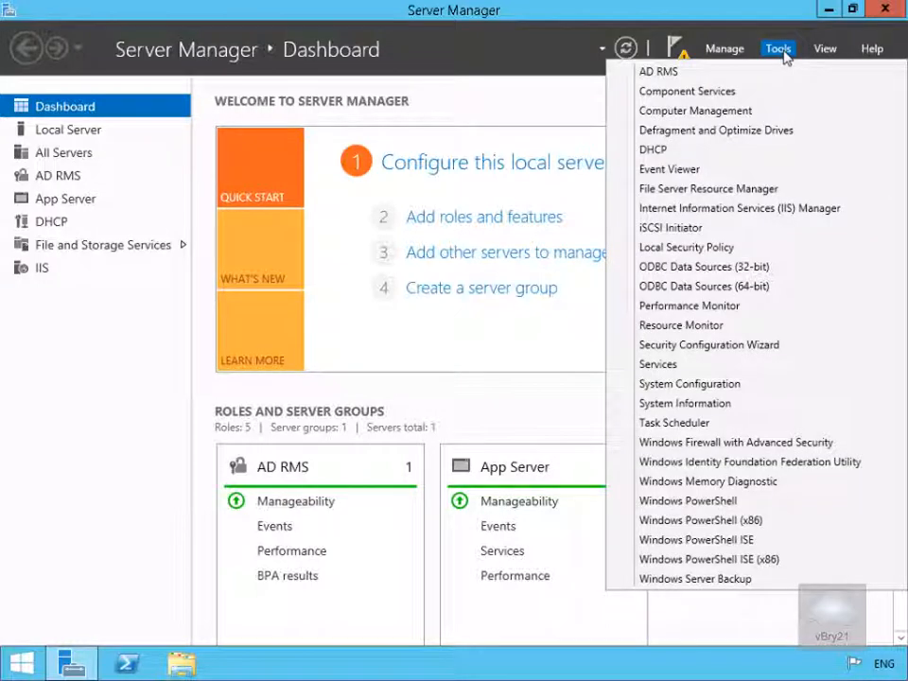
left_click(667, 74)
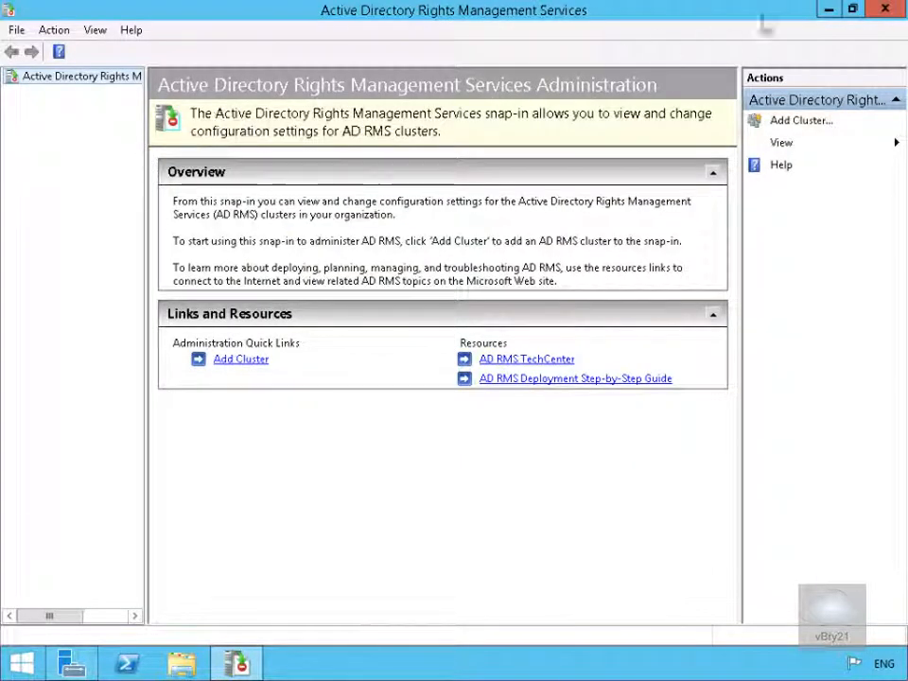
left_click(827, 11)
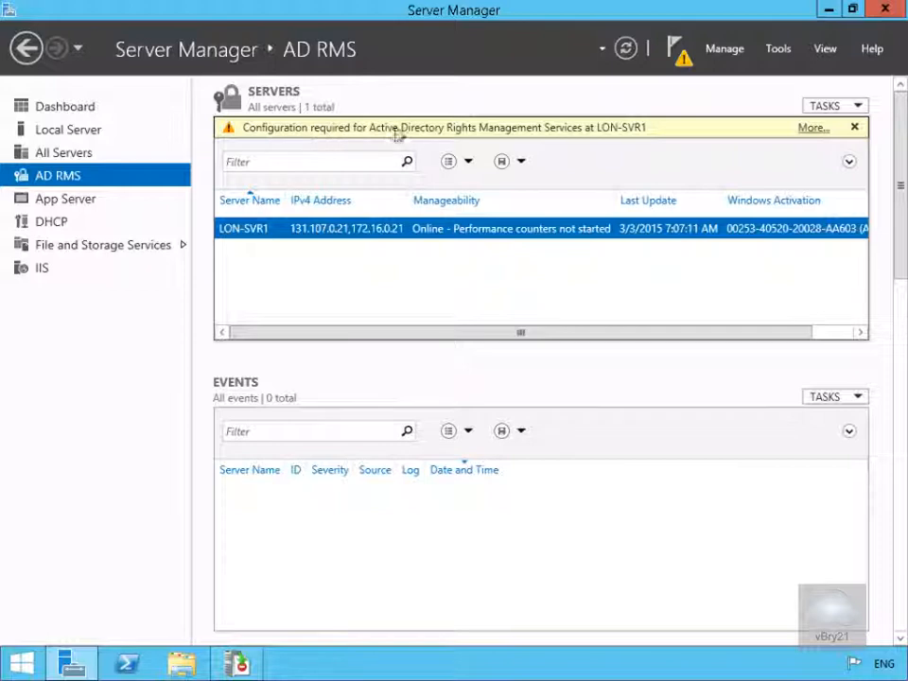
Start the AD RMS post-deployment configuration for a new root cluster using Windows Internal Database on this server
left_click(813, 131)
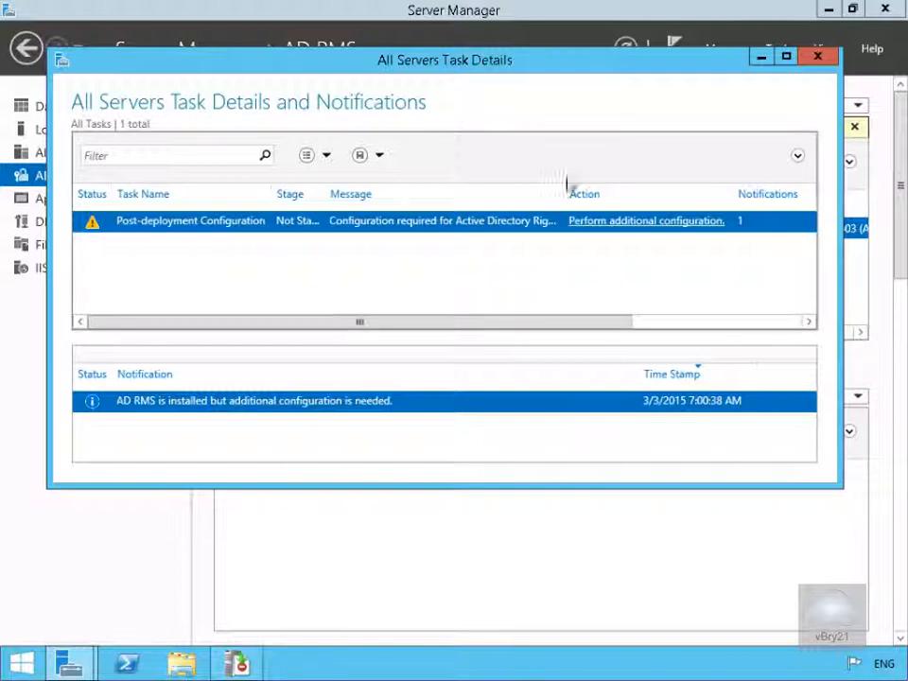
left_click(596, 231)
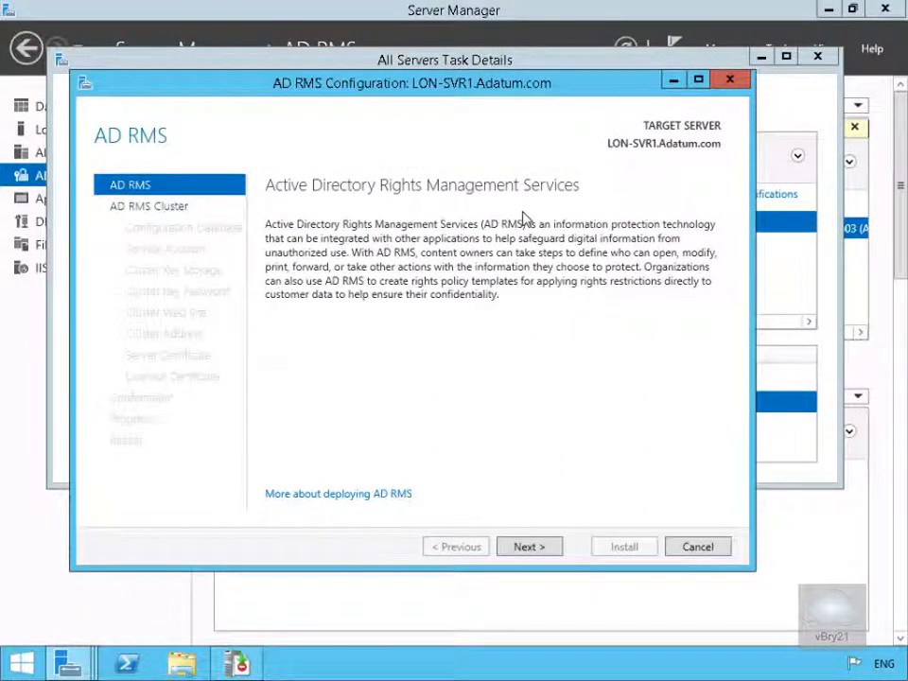
left_click(520, 556)
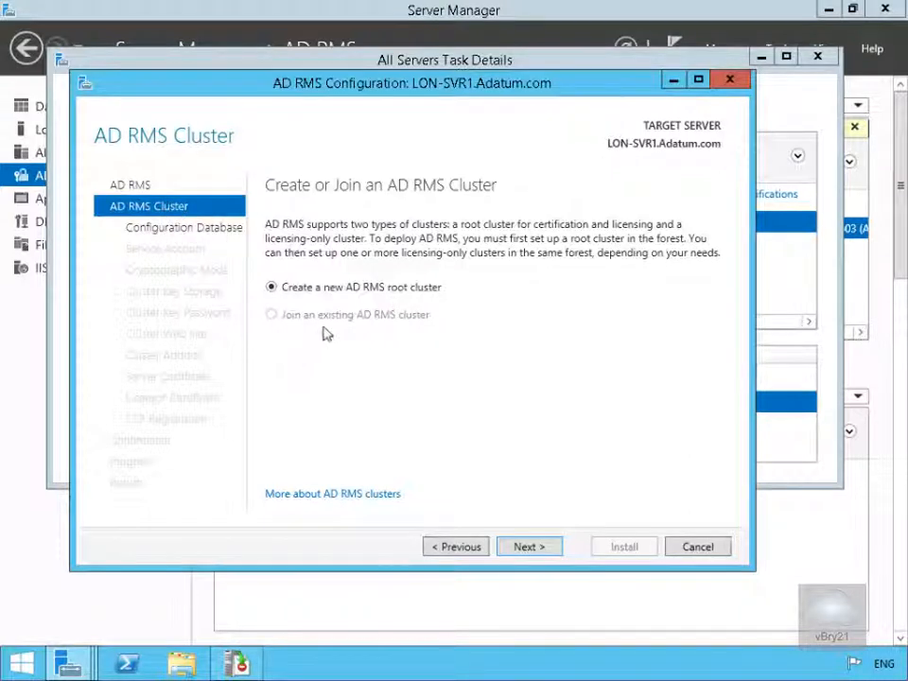
left_click(529, 547)
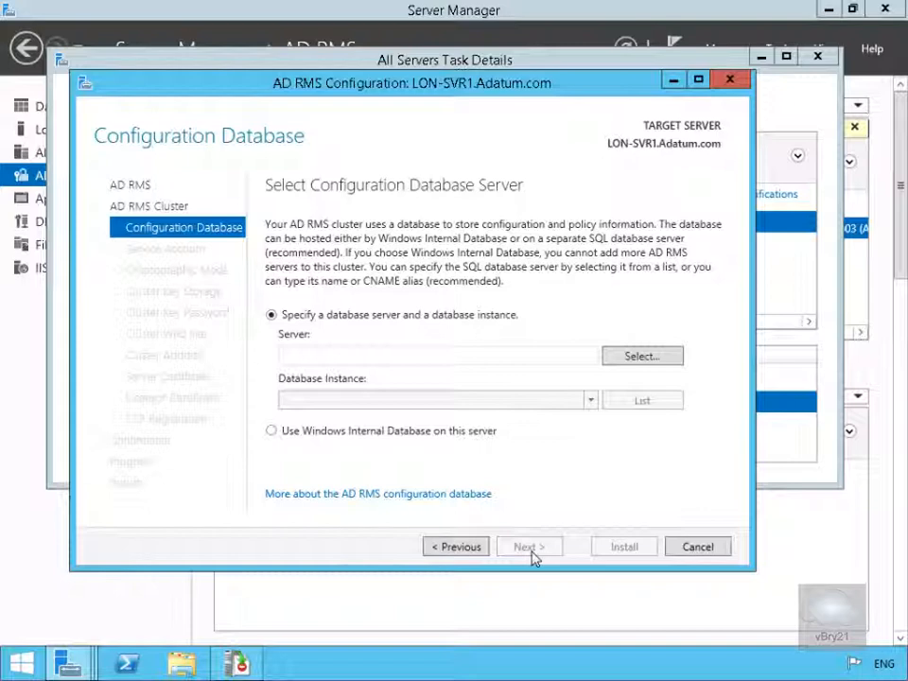
left_click(352, 436)
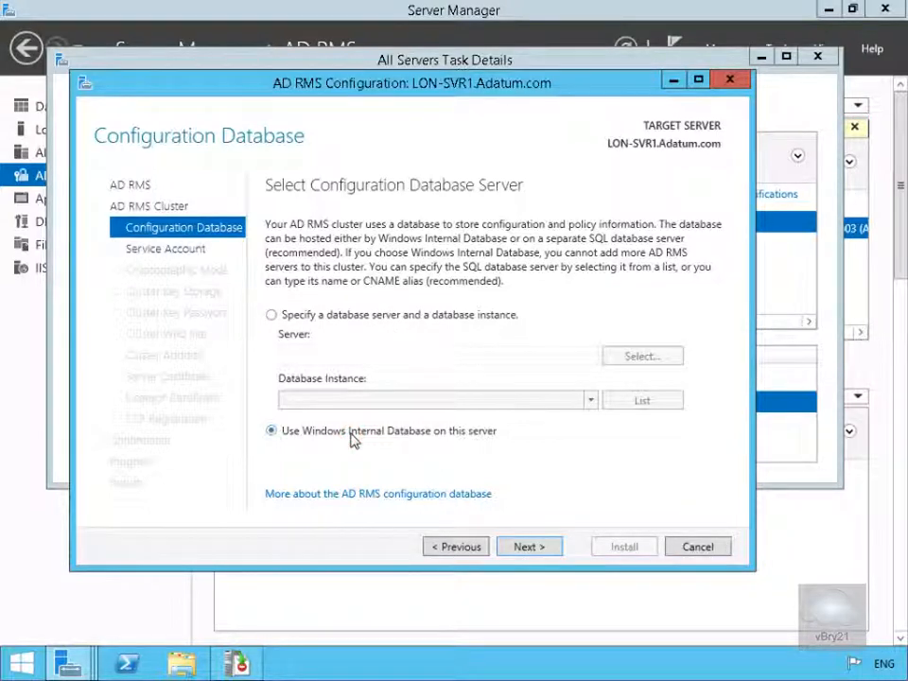
left_click(530, 549)
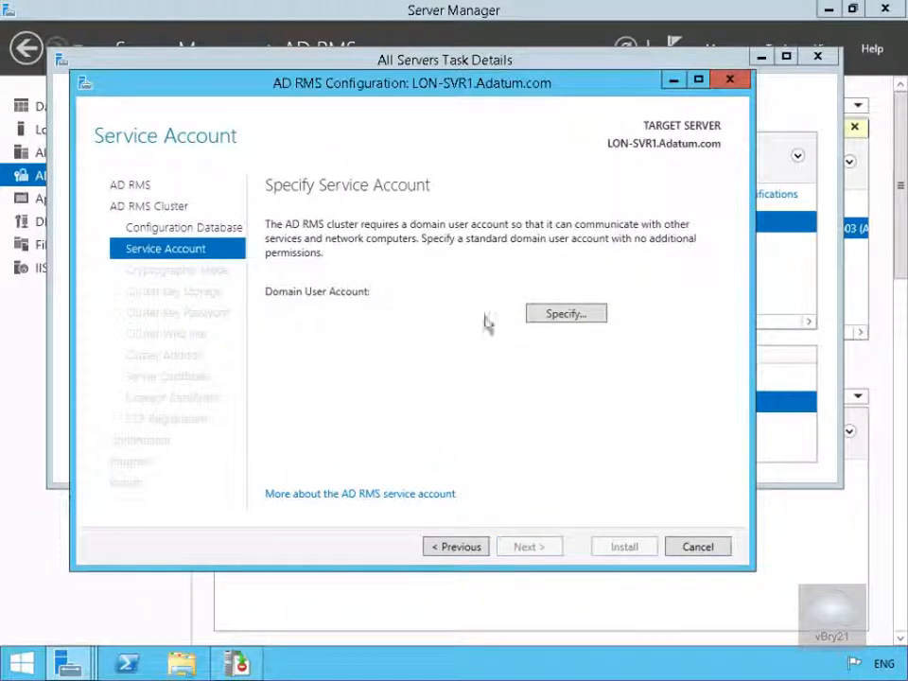
Specify ADRMSSVC as the AD RMS service account and enter its password
left_click(560, 315)
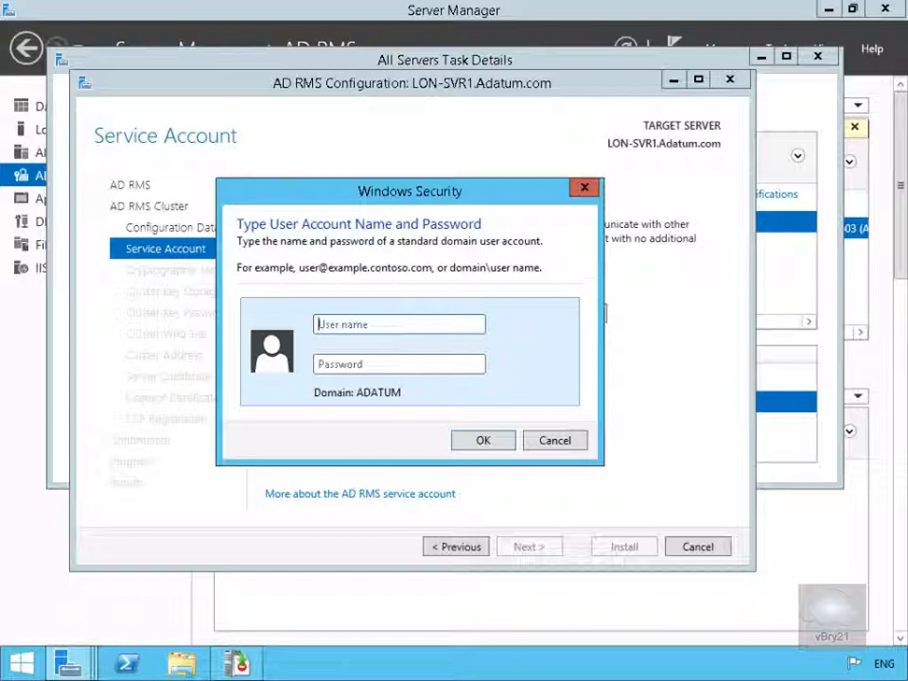
type("ADRMSSVC")
key("Tab")
type("Pa$$w0rd")
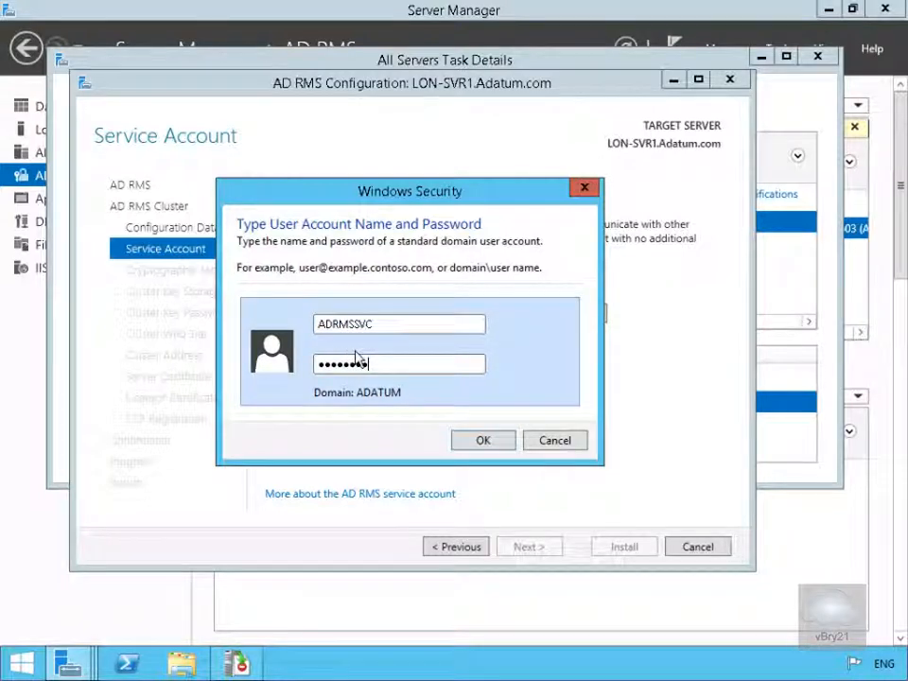
left_click(483, 441)
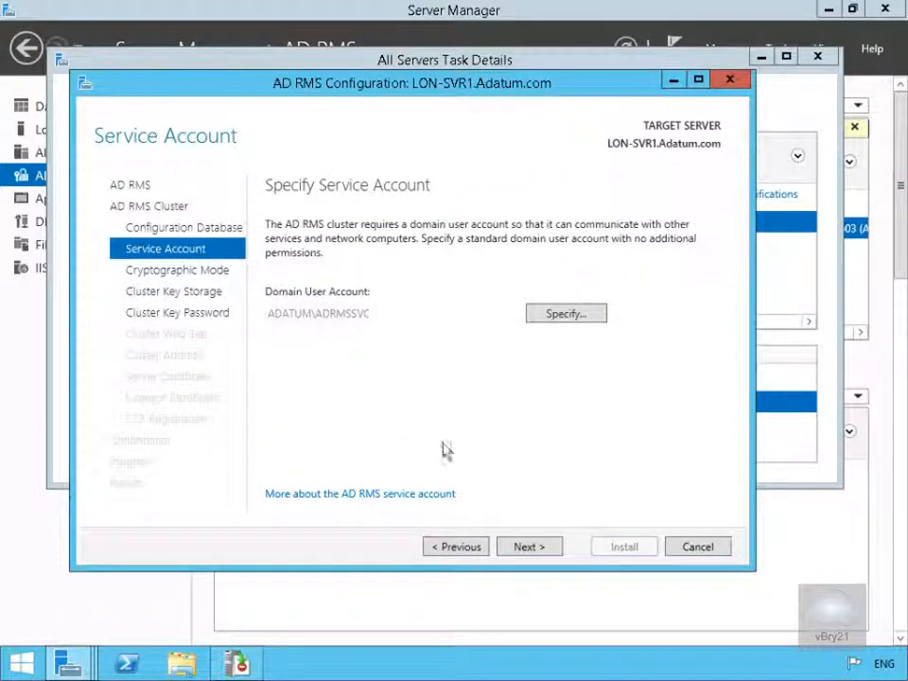
left_click(525, 548)
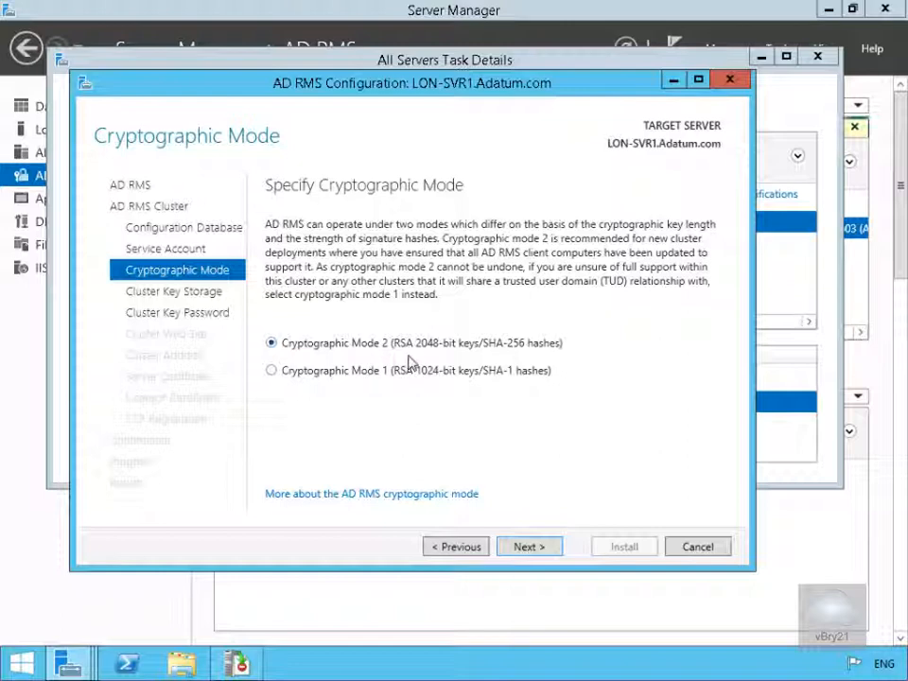
Keep Cryptographic Mode 2 and centrally managed key storage, then enter and confirm the cluster key password
left_click(542, 547)
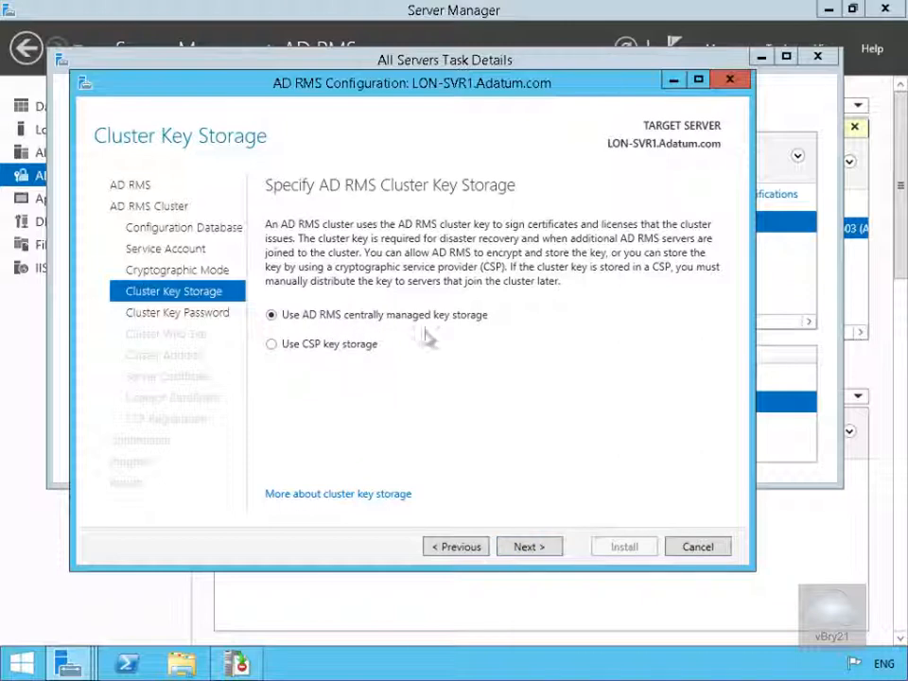
left_click(519, 553)
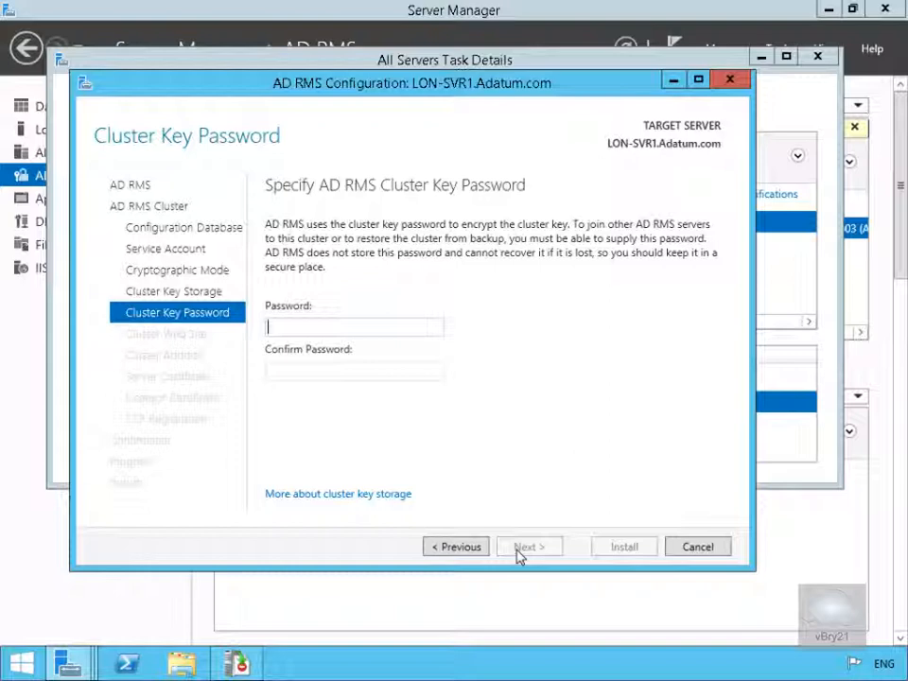
type("Pa$$w0rd")
key("Tab")
type("Pa$$w0rd")
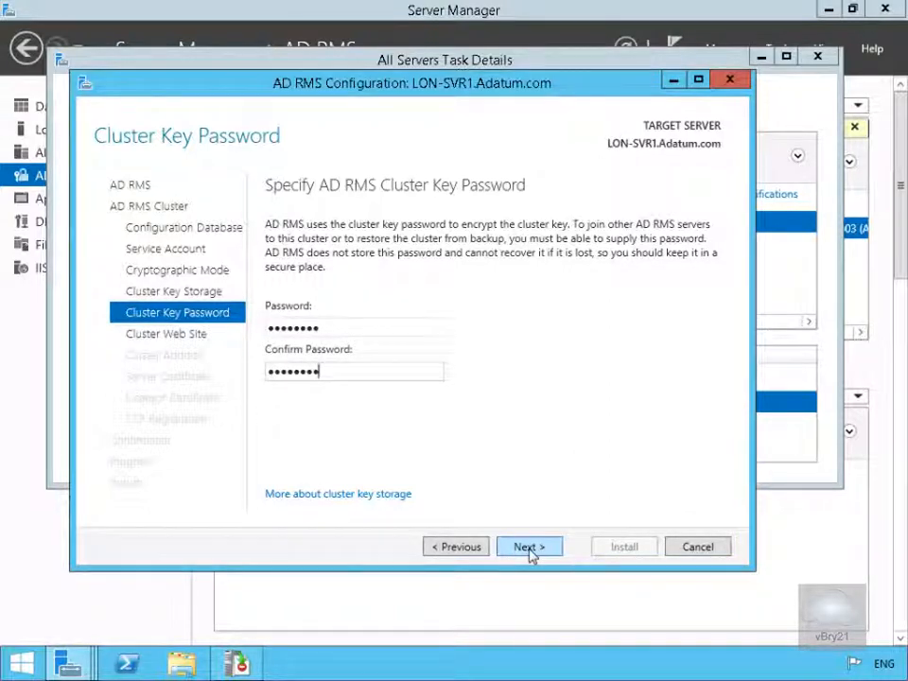
left_click(530, 553)
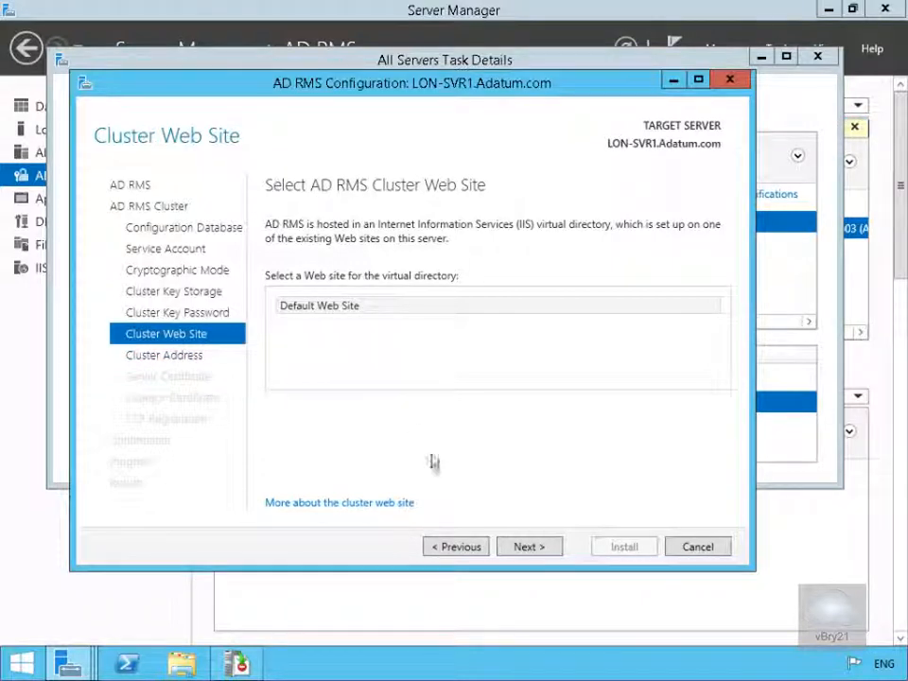
left_click(525, 551)
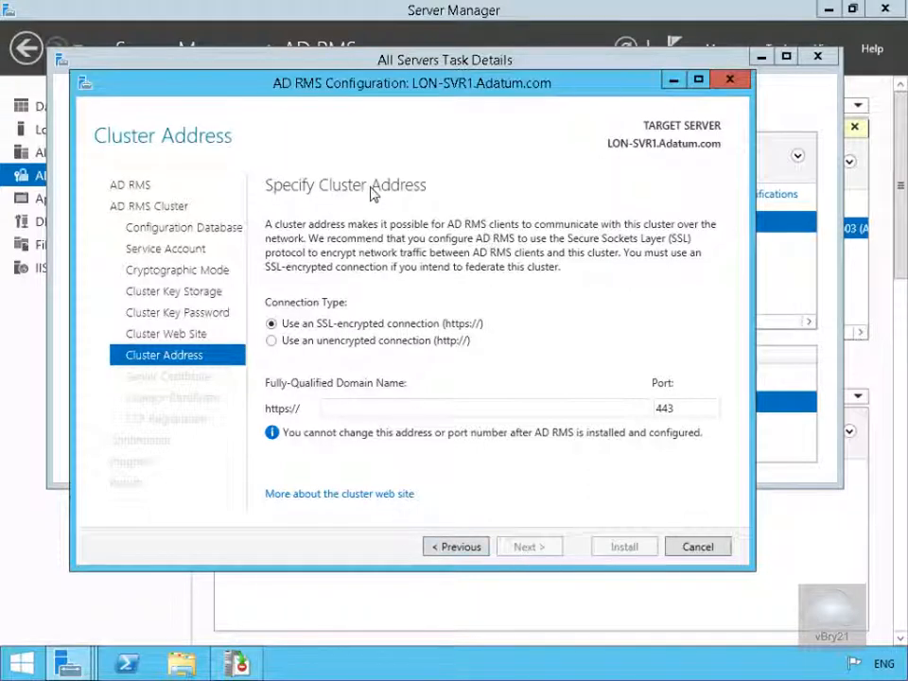
left_click(325, 344)
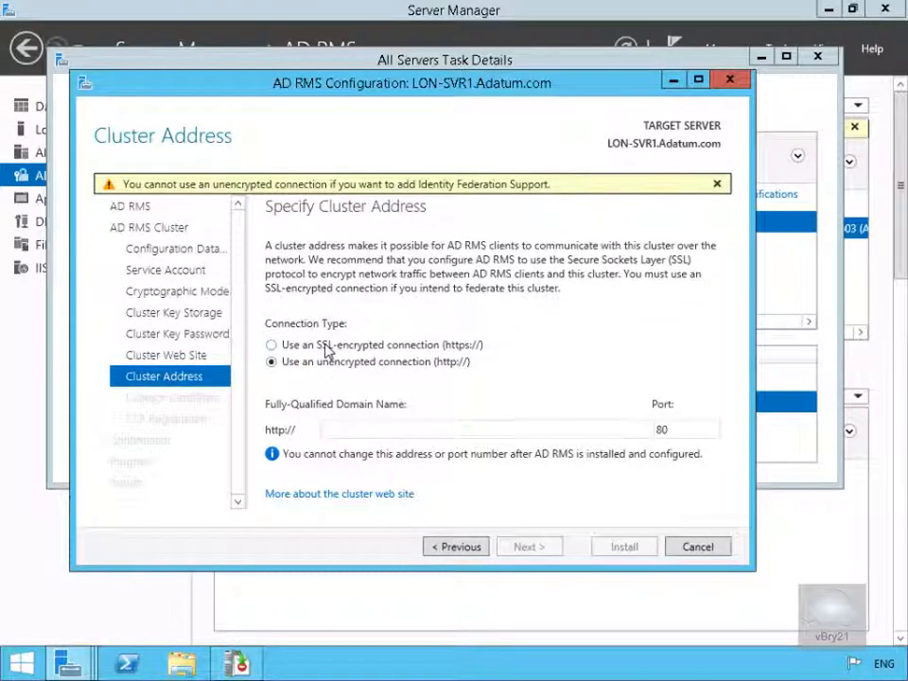
left_click(365, 434)
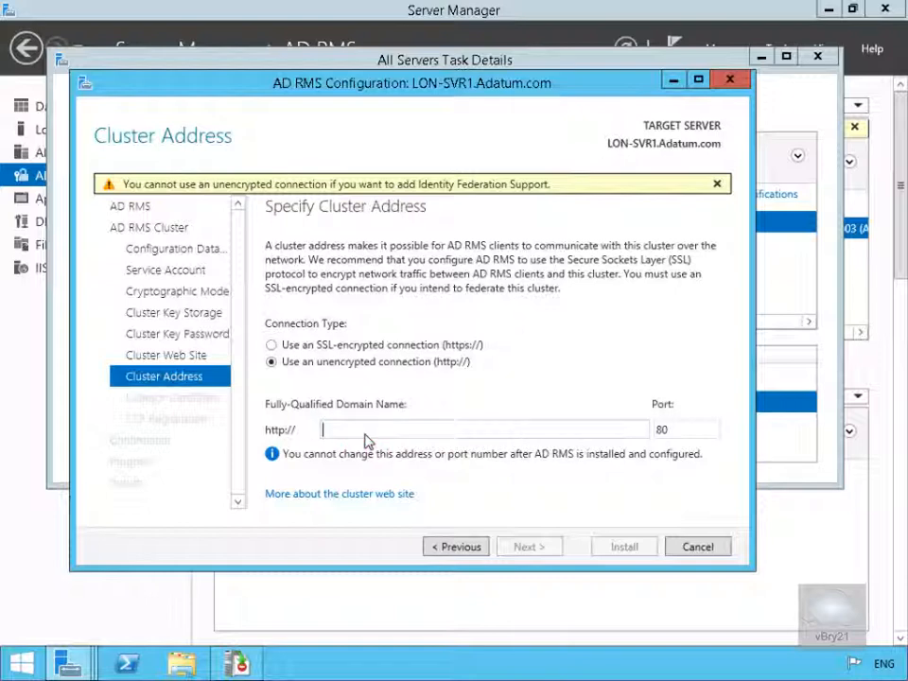
type("adrms.adatum.com")
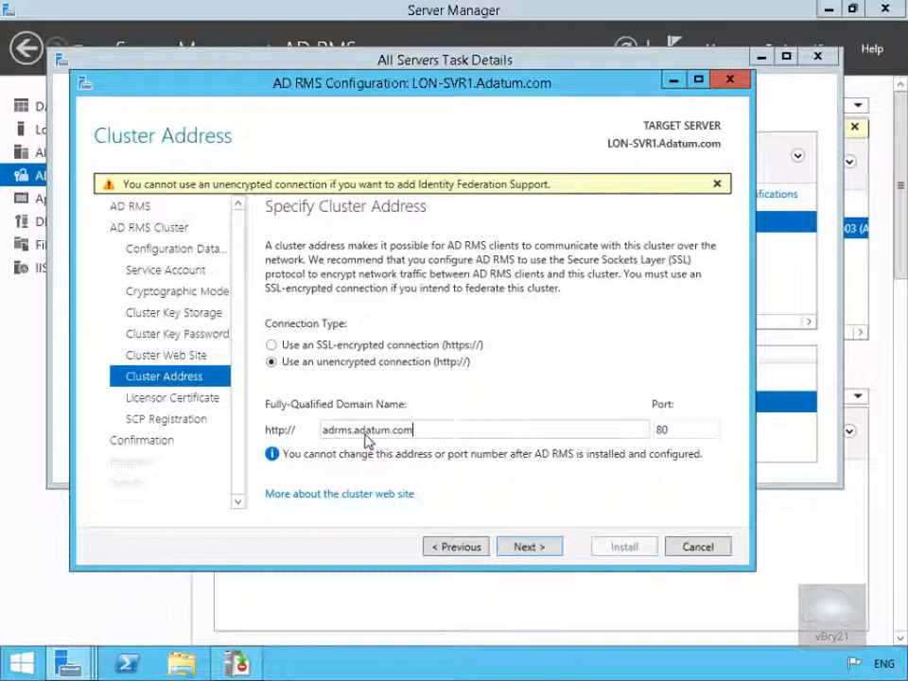
left_click(526, 547)
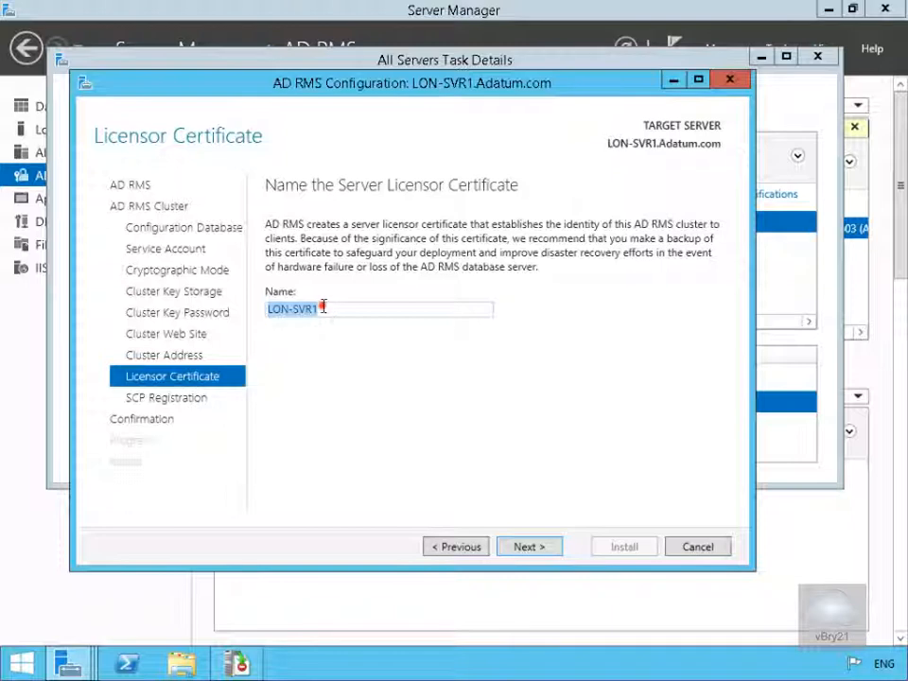
Name the server licensor certificate Adatum AD RMS
left_click_drag(323, 309, 267, 312)
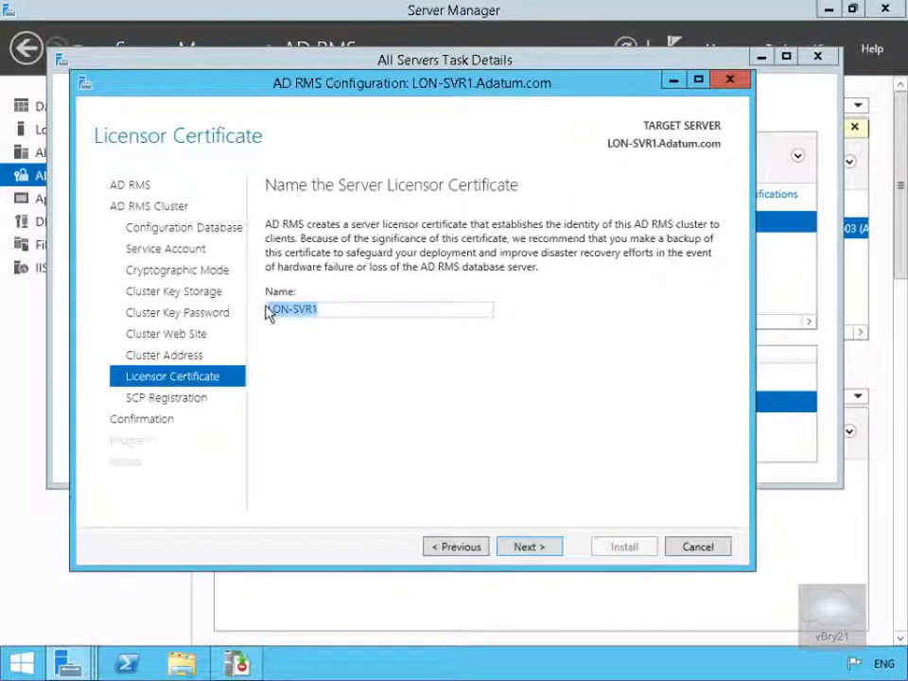
key("BackSpace")
type("Adatum AD RMS")
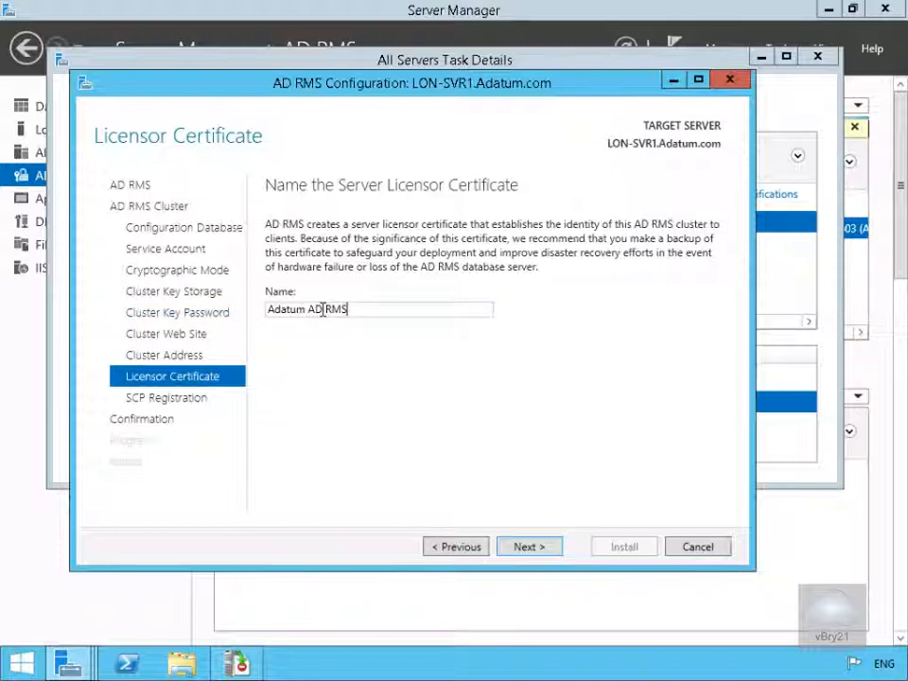
left_click(530, 547)
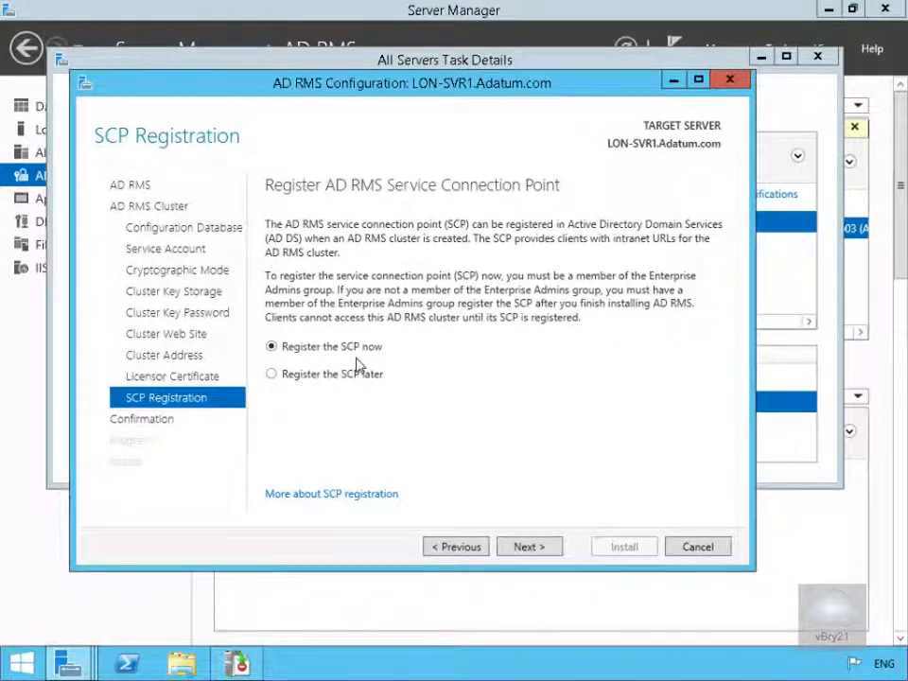
Register the SCP now, install the AD RMS configuration, and close the wizard
left_click(526, 549)
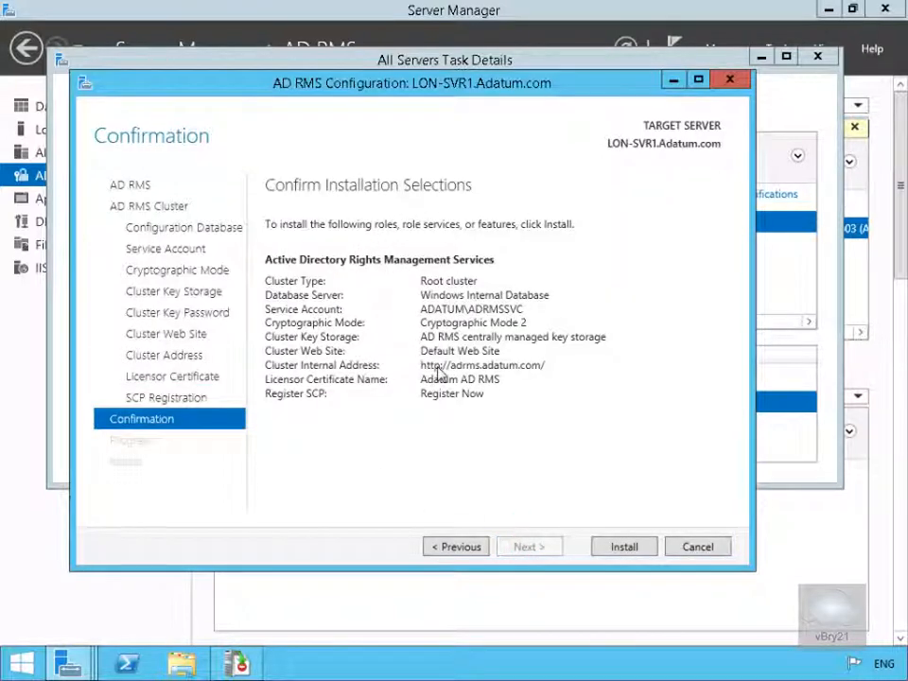
left_click(625, 548)
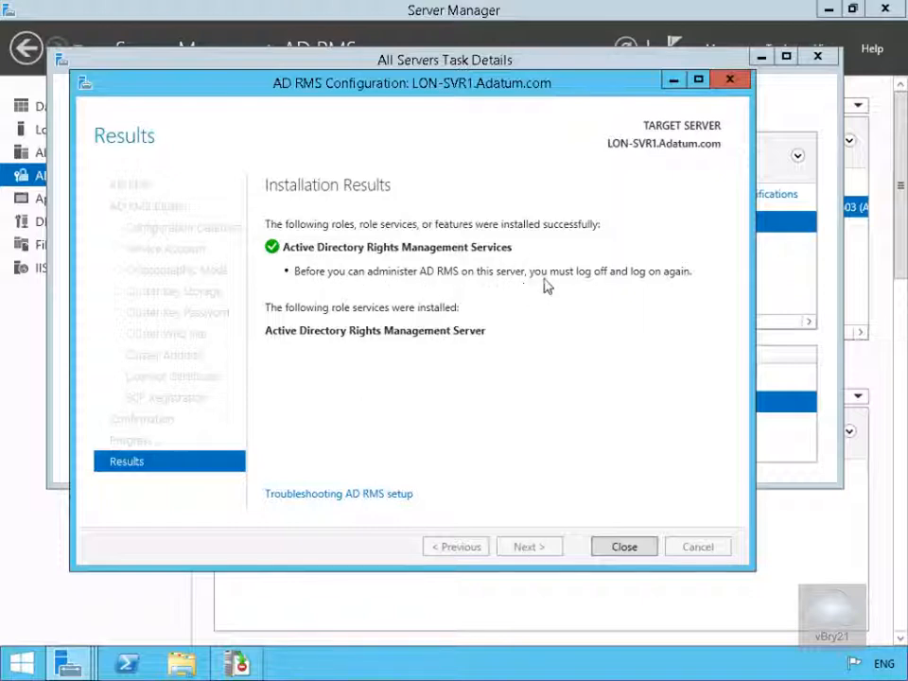
left_click(641, 549)
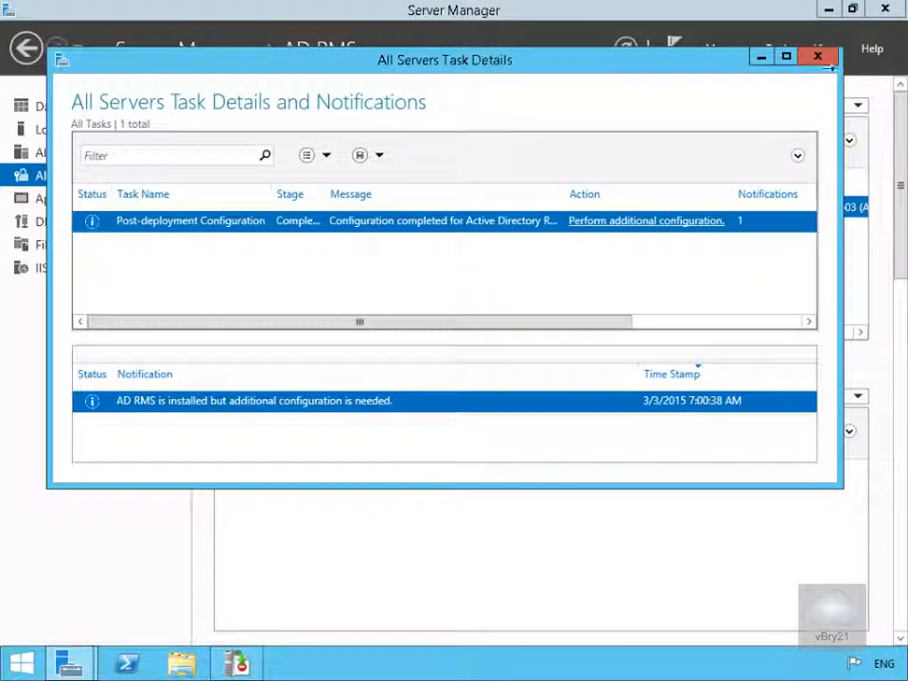
Close the task details and Server Manager windows, then sign out of the Administrator account
left_click(820, 59)
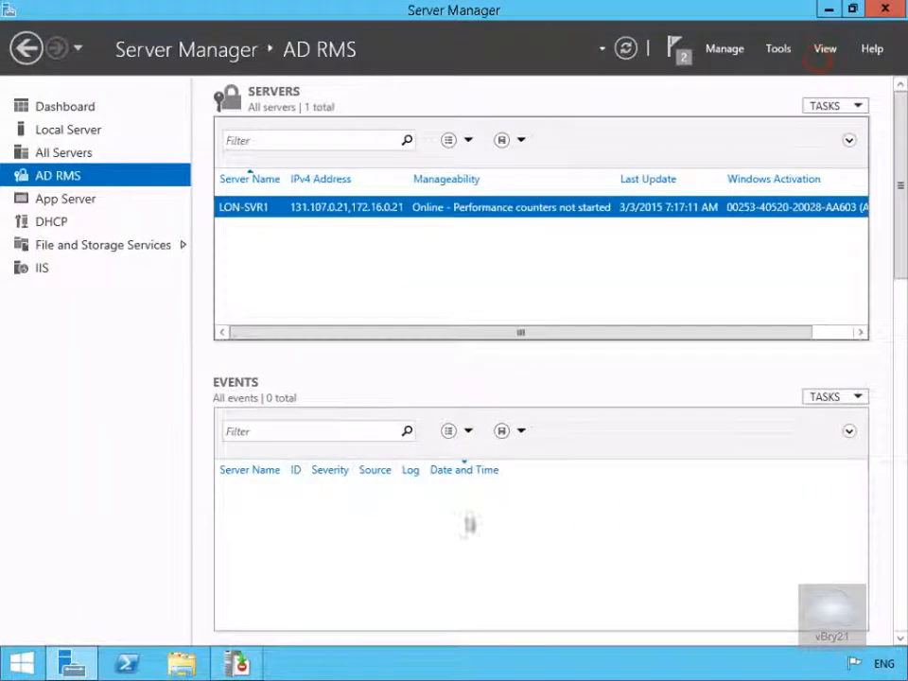
left_click(878, 12)
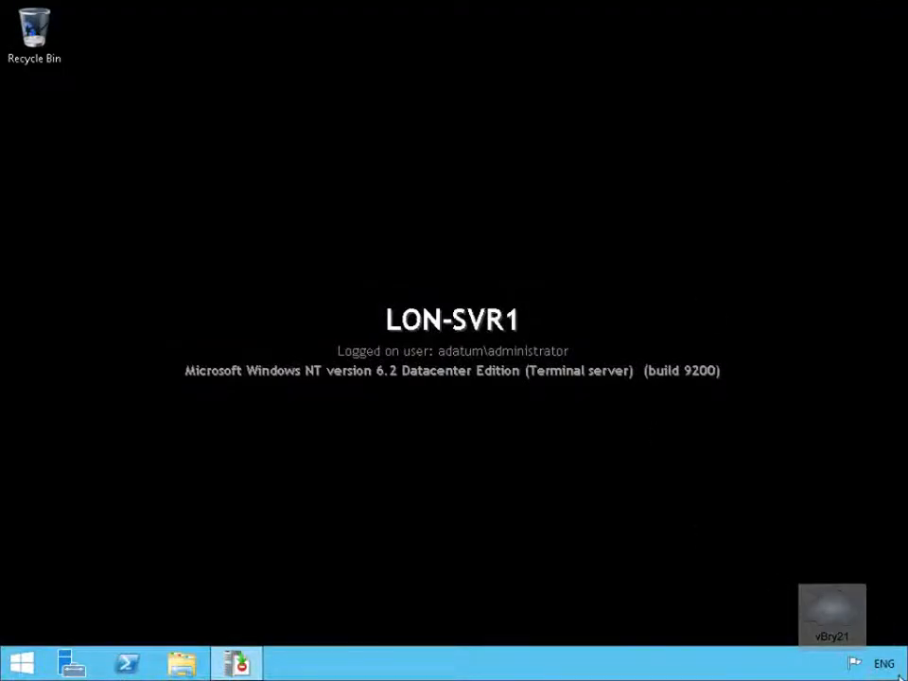
mouse_move(899, 674)
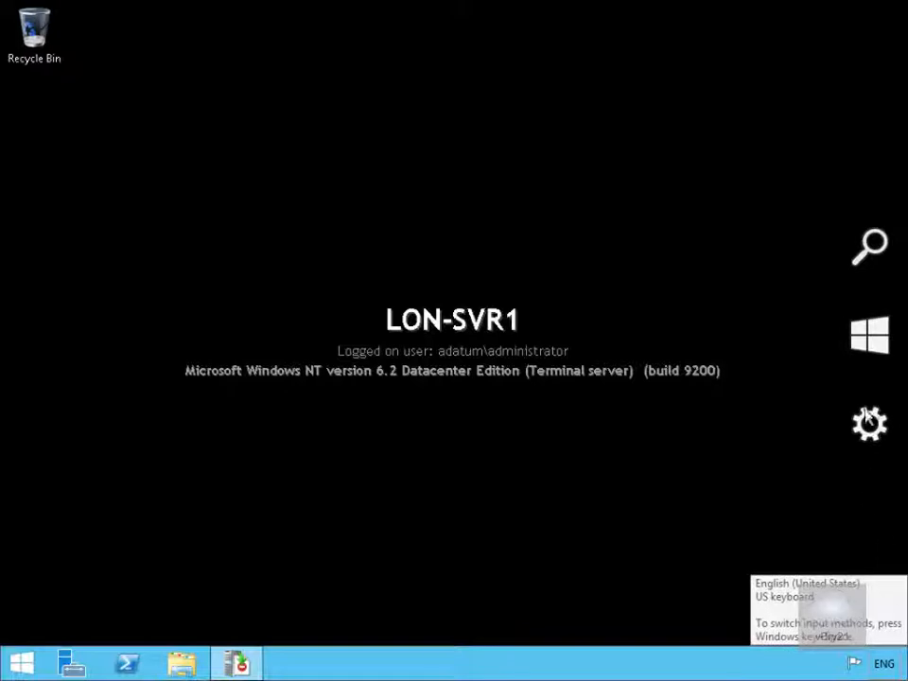
left_click(873, 337)
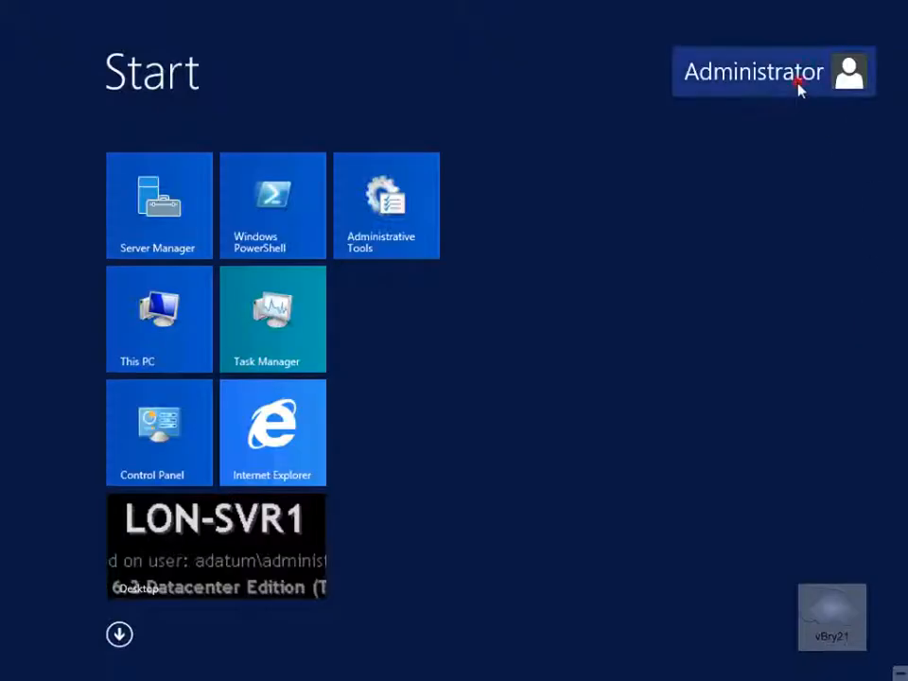
left_click(799, 76)
left_click(651, 159)
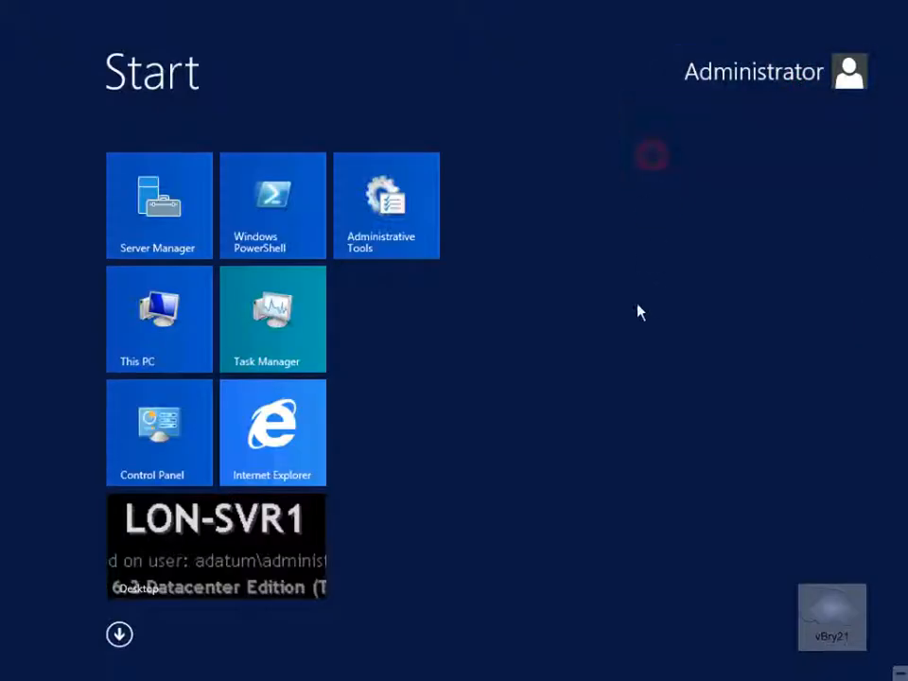